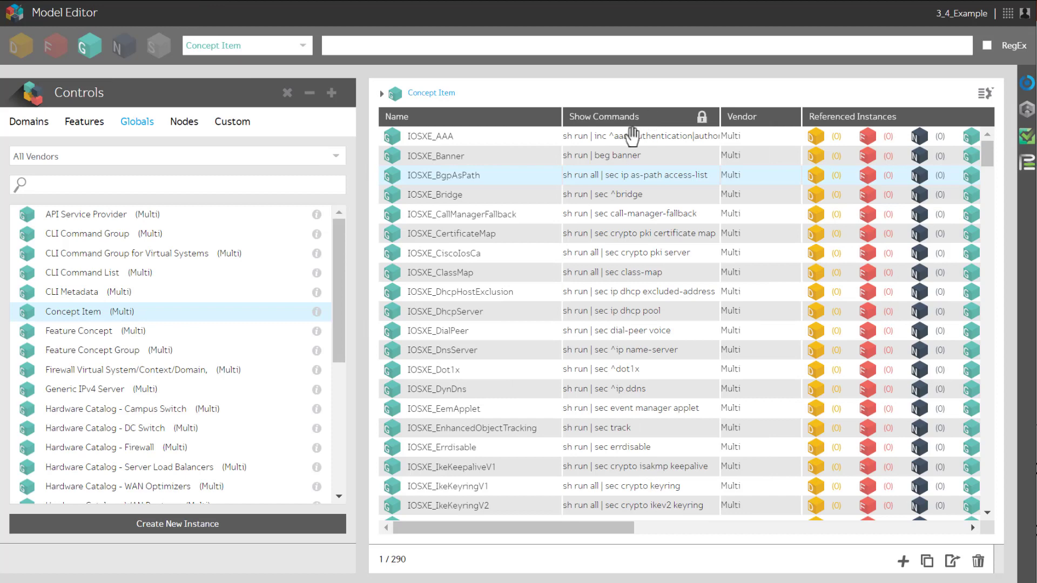
Look through the Concept Item instances and the show commands defined for the IOSXE and IOS items
click(604, 157)
click(600, 225)
scroll(588, 227, down, 6)
scroll(592, 227, down, 20)
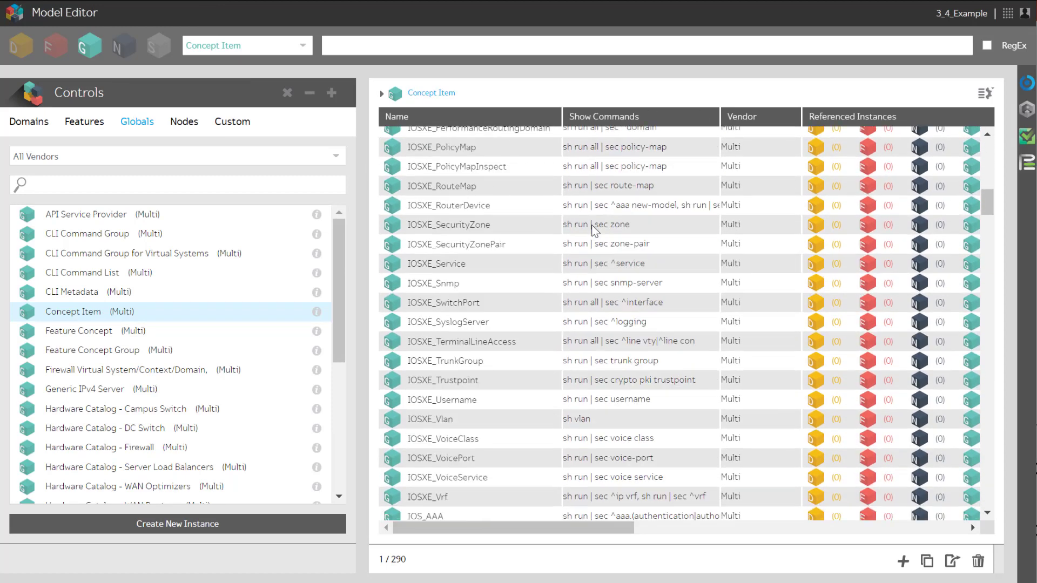
scroll(594, 230, down, 15)
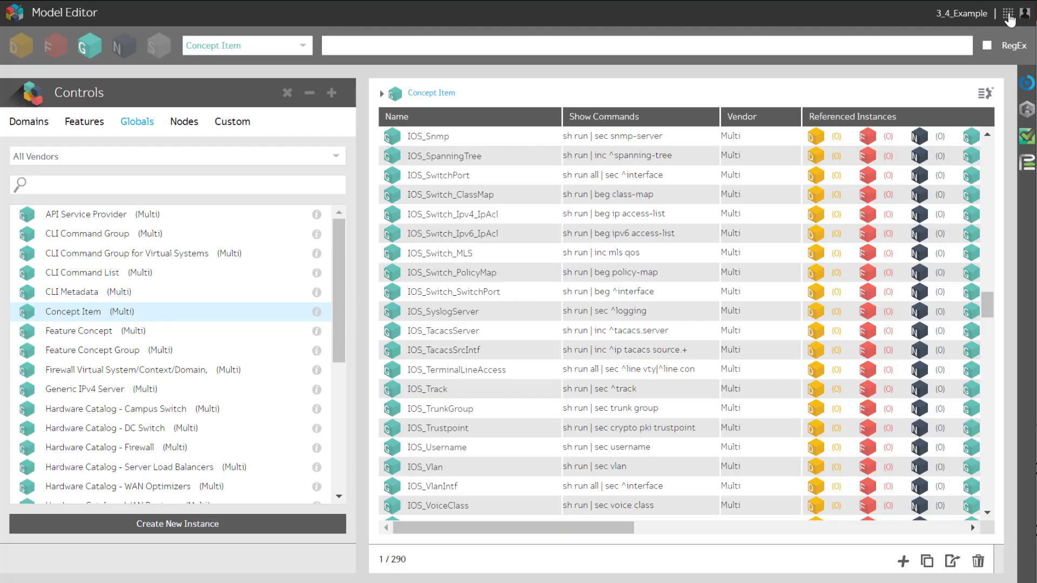
Switch to Workflows, enlarge the upper work area, and launch the Config Modeling Feature Development Projects workflow
click(1008, 14)
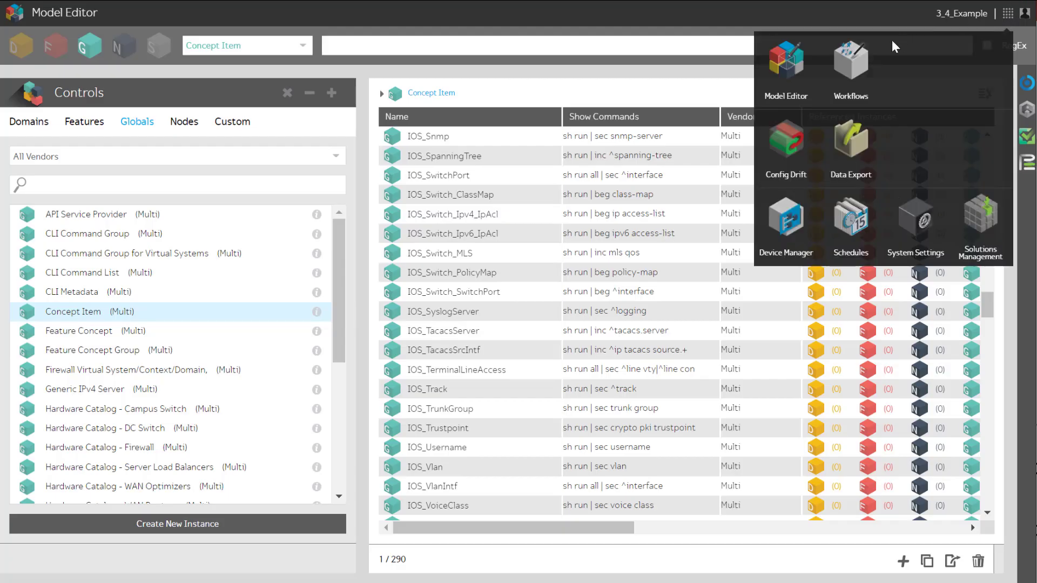
click(849, 68)
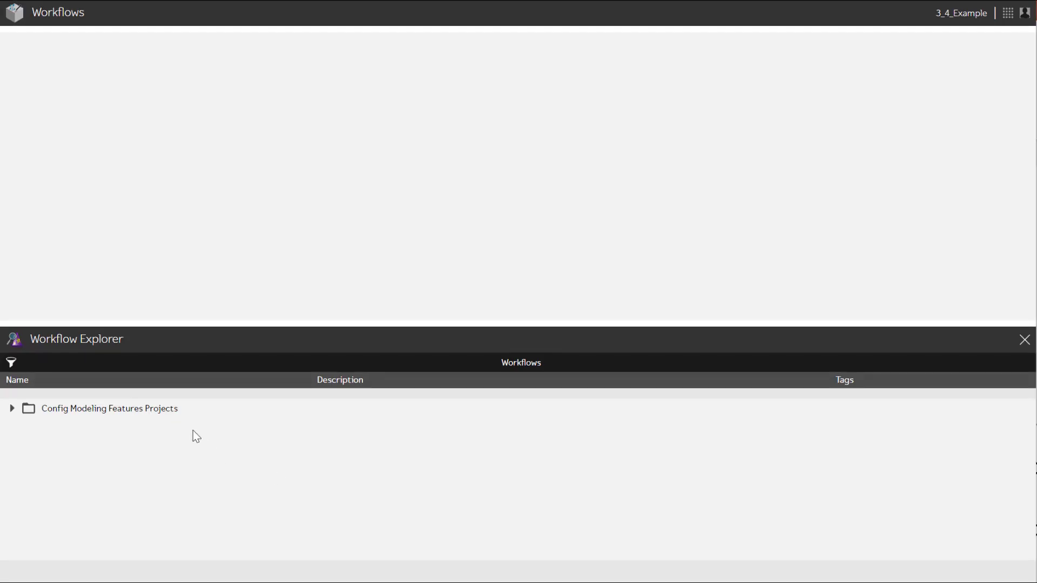
click(148, 414)
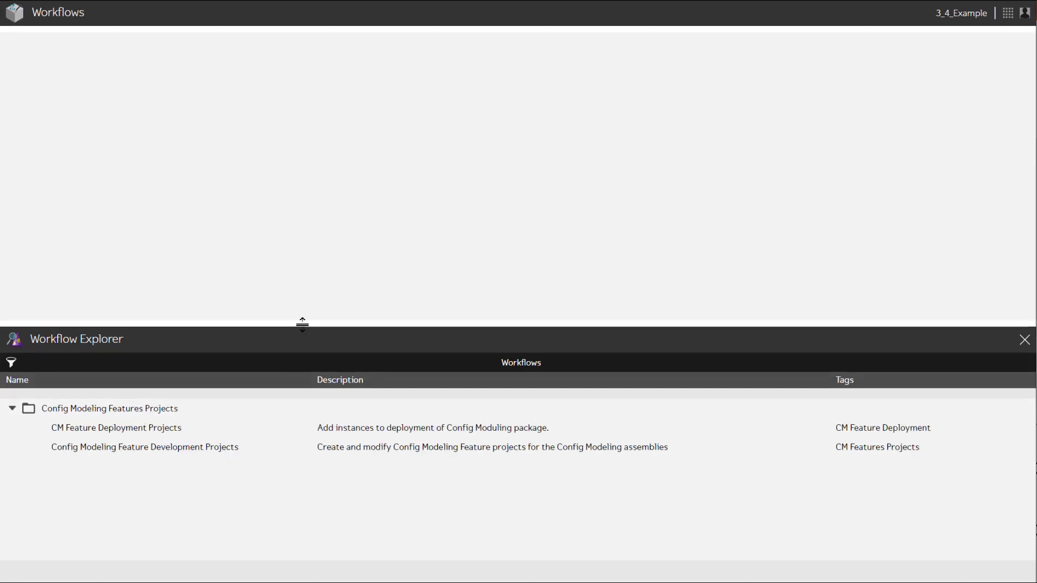
drag(303, 322, 275, 406)
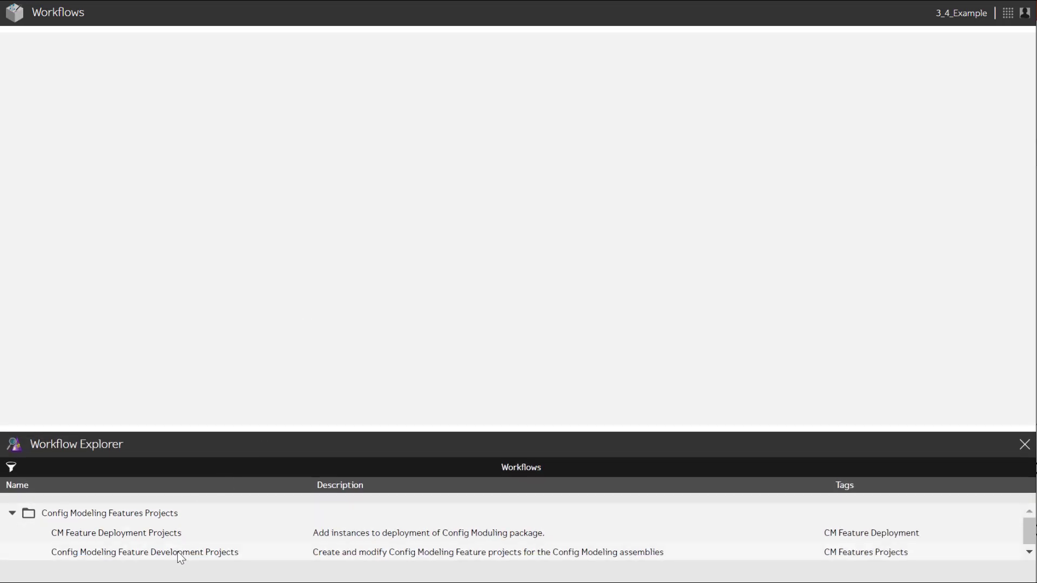
double_click(179, 551)
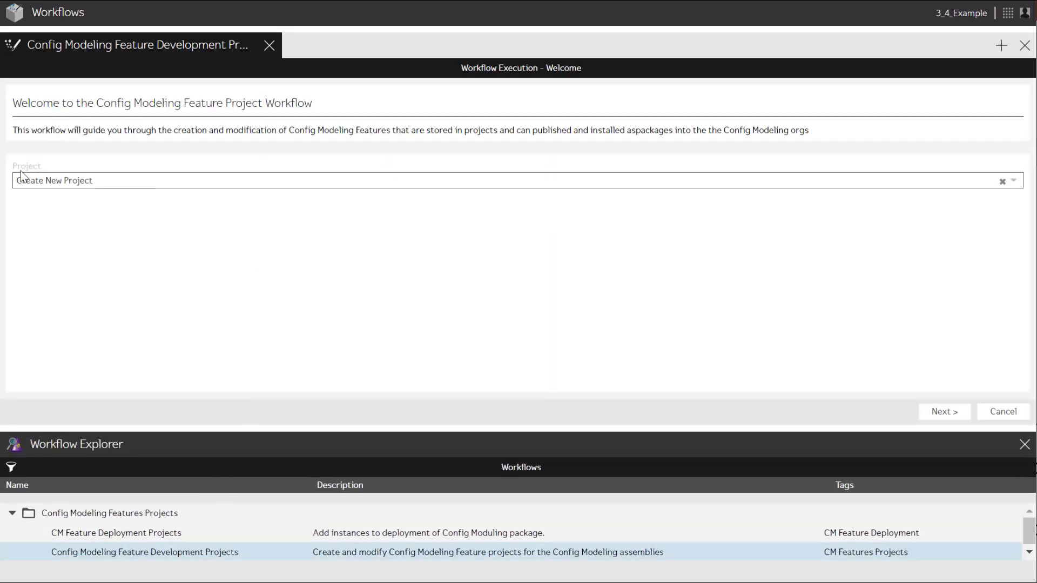
Create project Corp-Globals-CiscoRouter1 with the description "Cisco Router Group1 Global configs for Corporate Network" and start a new feature in it
click(942, 411)
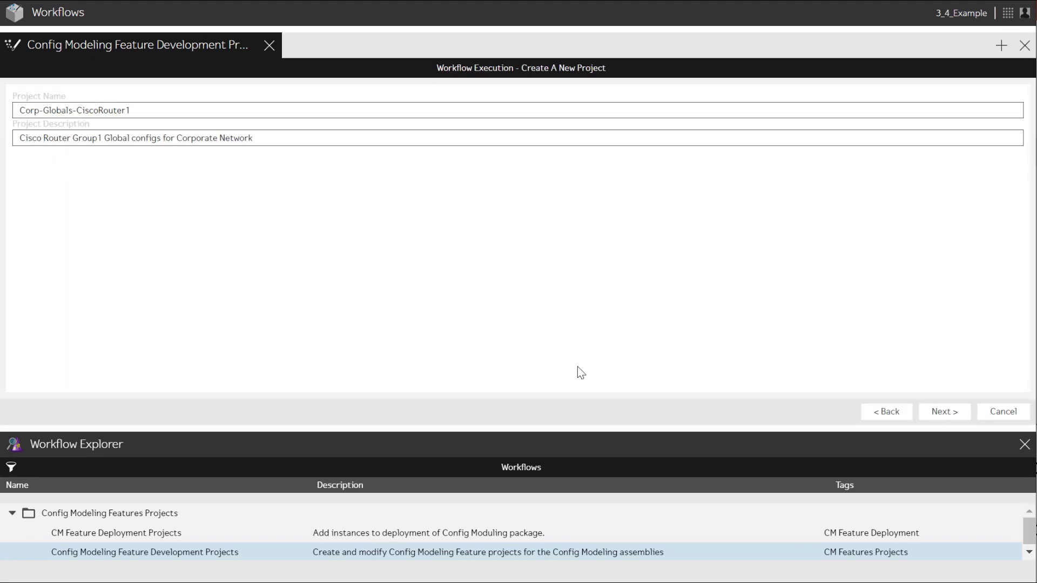
click(936, 413)
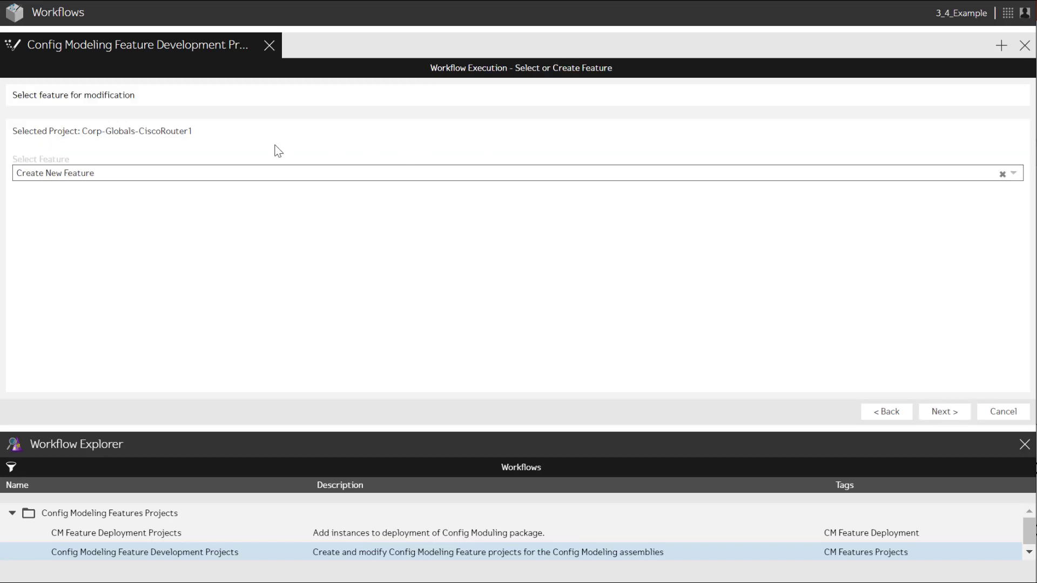
click(142, 177)
click(162, 206)
click(949, 417)
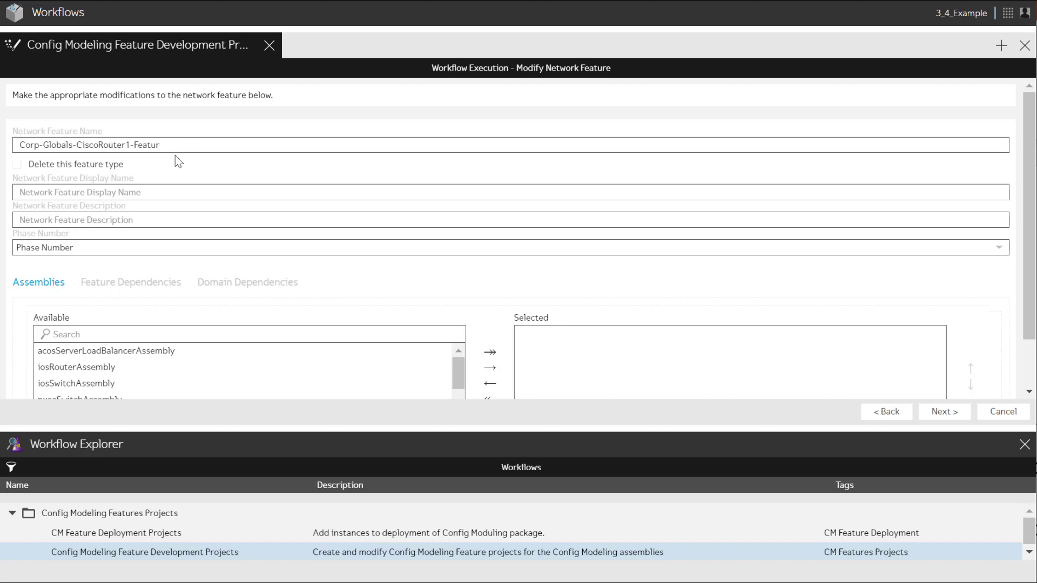
Shorten the feature name to "Corp-Globals-CiscoRouter1-", with display name "Corp-Global-CiscoRouter1-NTP" and description "Corporate CiscoRouter1 Golden config for NTP"
key(BackSpace)
key(BackSpace)
key(BackSpace)
click(141, 194)
text(Corp-Global-CiscoRouter1-)
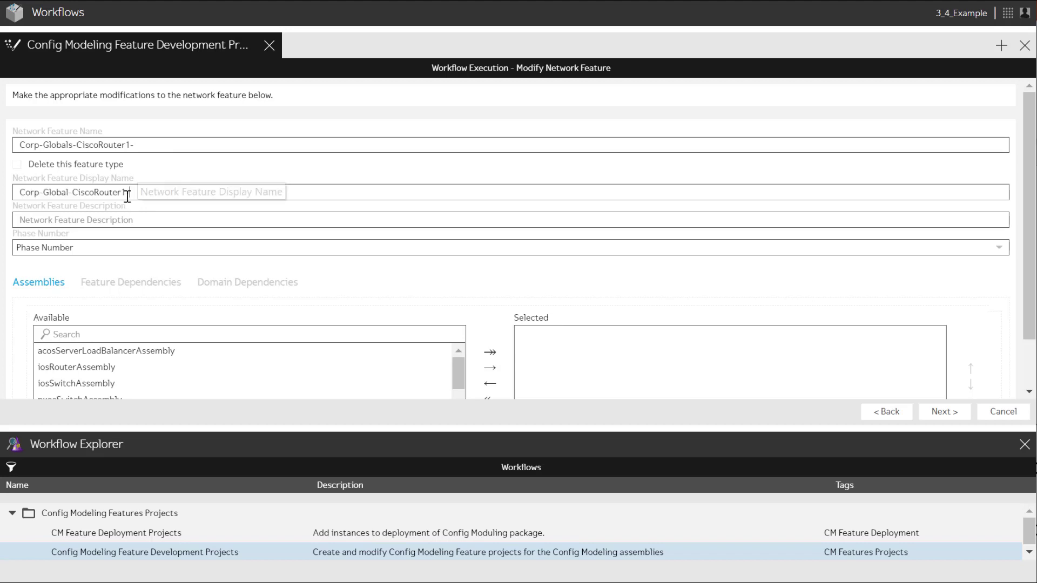
text(NTP)
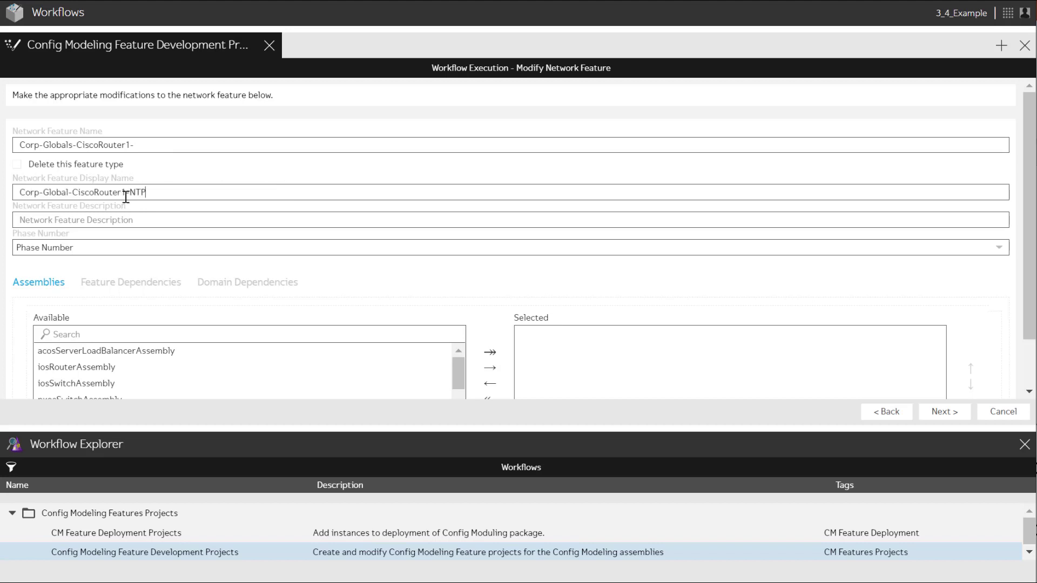
text(Corporate CiscoRouter1 Golden config for)
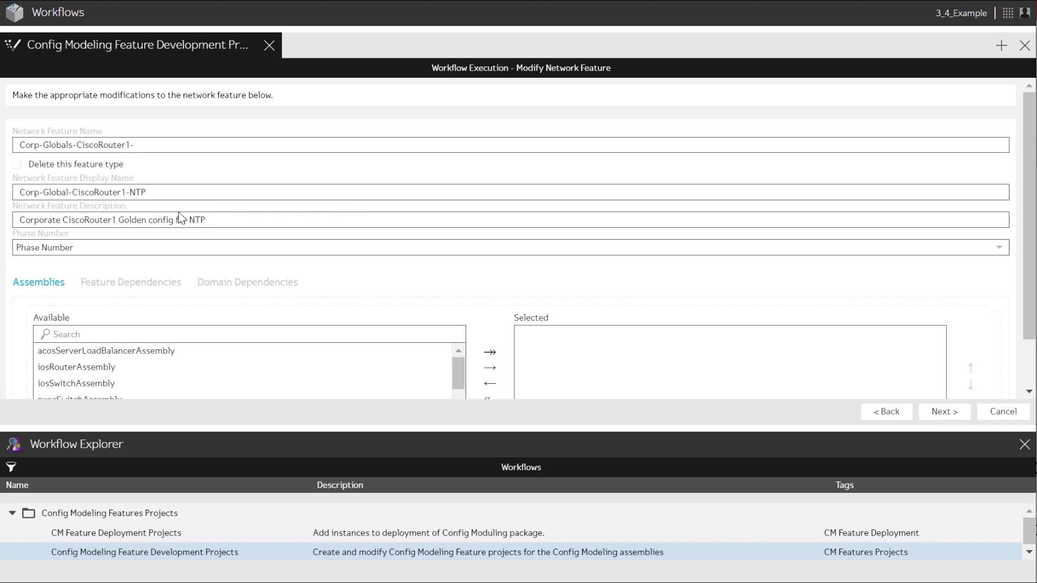
Set the NTP feature's phase number to default and assign iosRouterAssembly to it
click(70, 248)
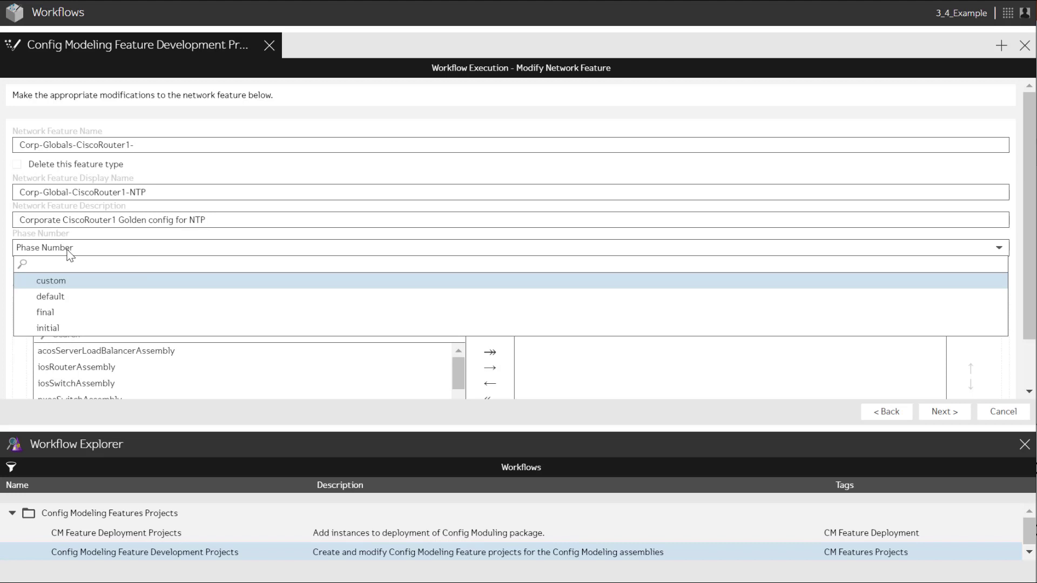
click(67, 301)
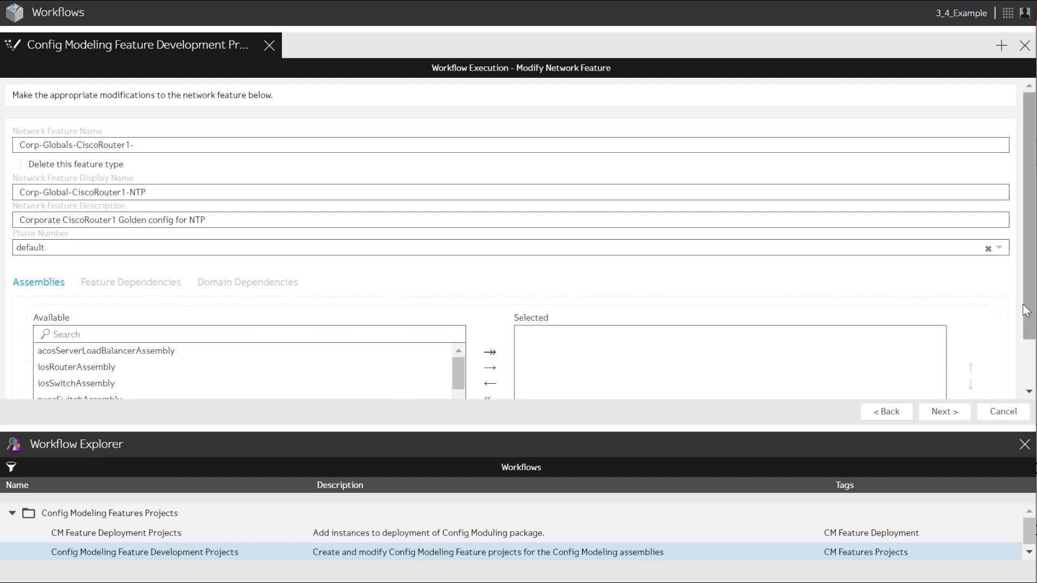
scroll(1027, 315, down, 1)
scroll(1027, 315, up, 1)
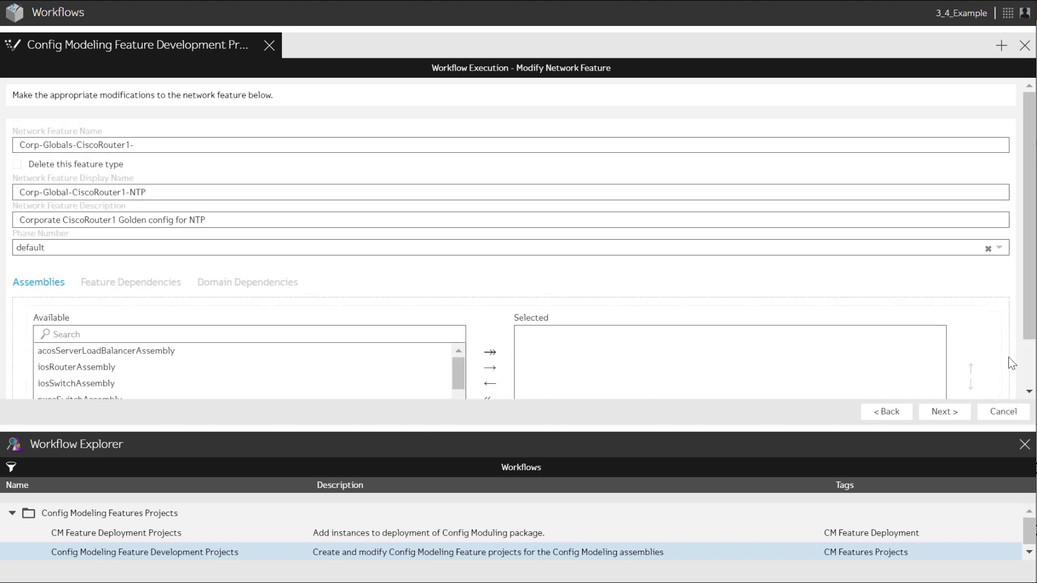
scroll(1027, 337, down, 1)
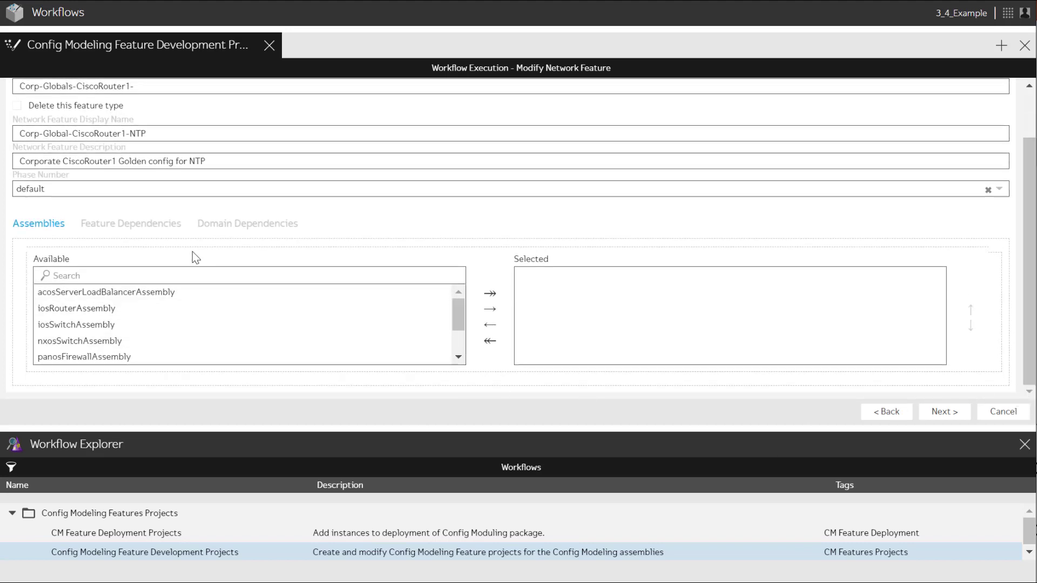
click(91, 309)
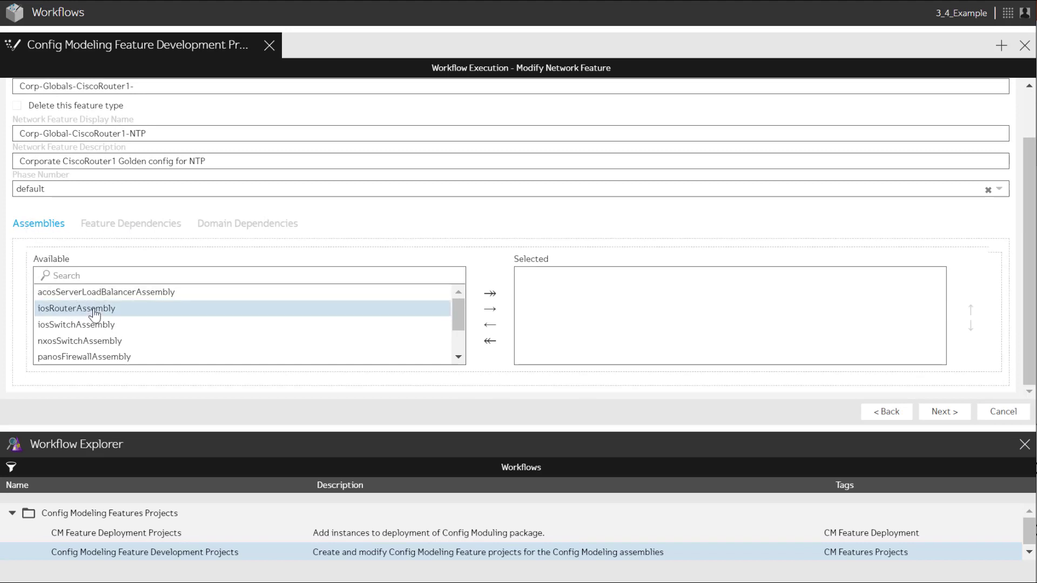
click(490, 309)
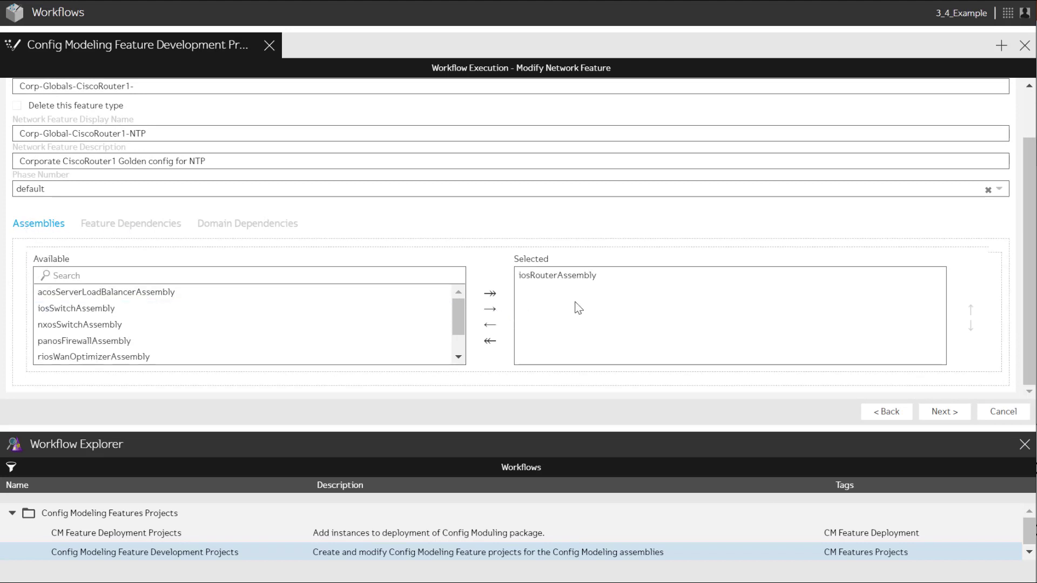
Look through the feature dependencies and domain dependencies available for the NTP feature
click(139, 226)
scroll(82, 309, down, 2)
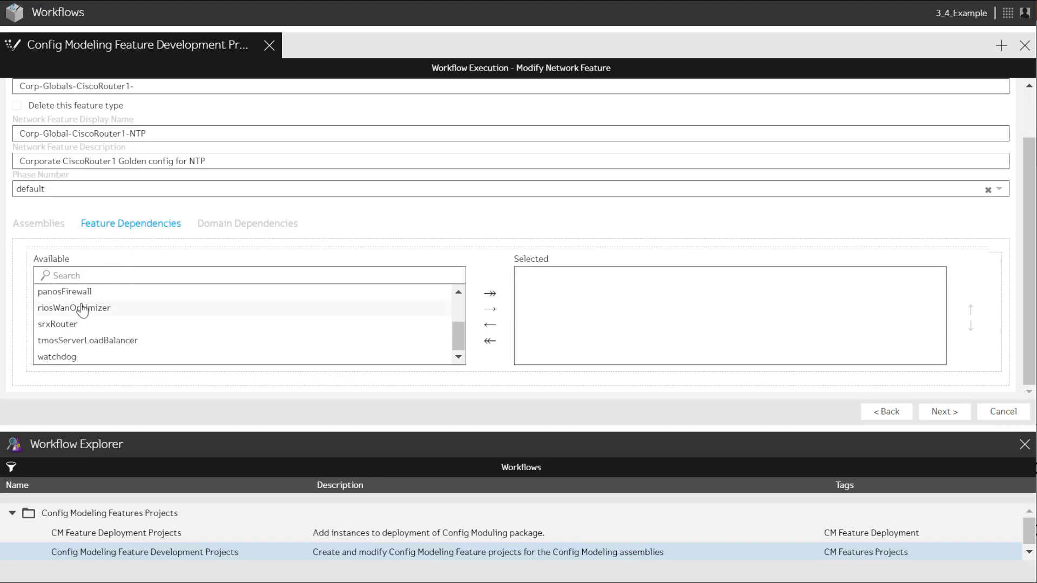
scroll(83, 309, up, 2)
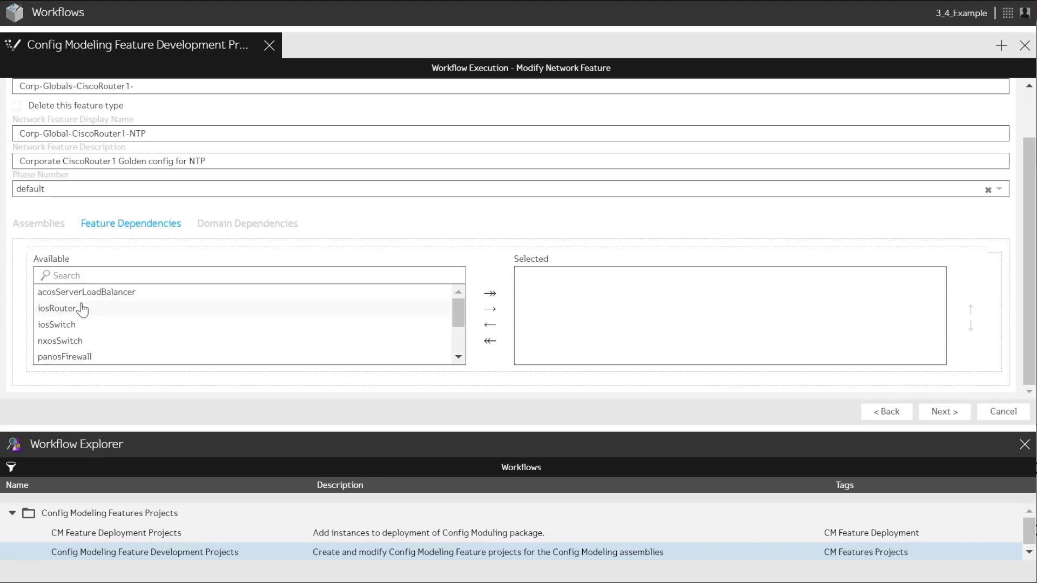
click(240, 229)
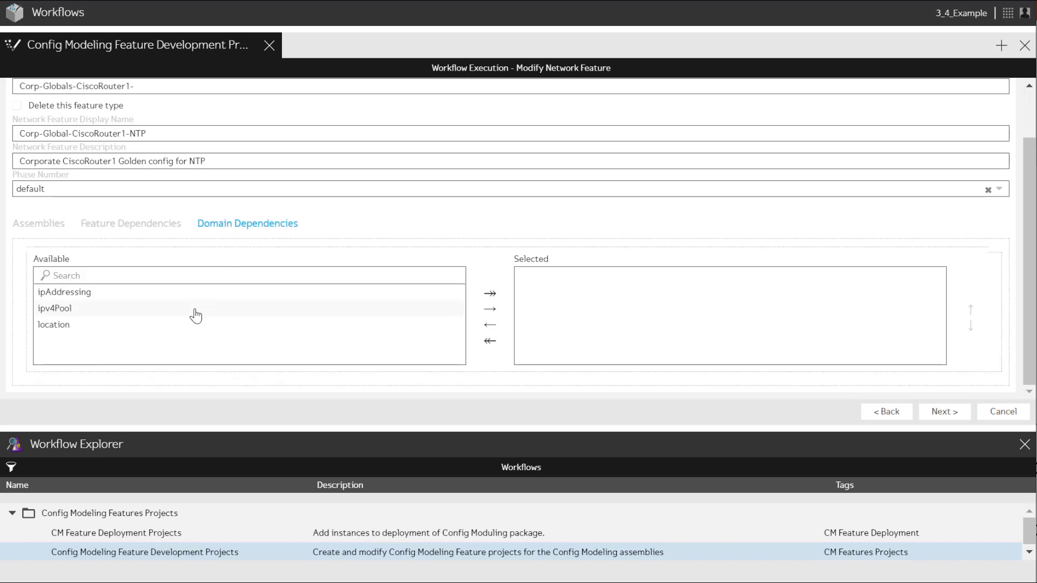
scroll(195, 316, up, 2)
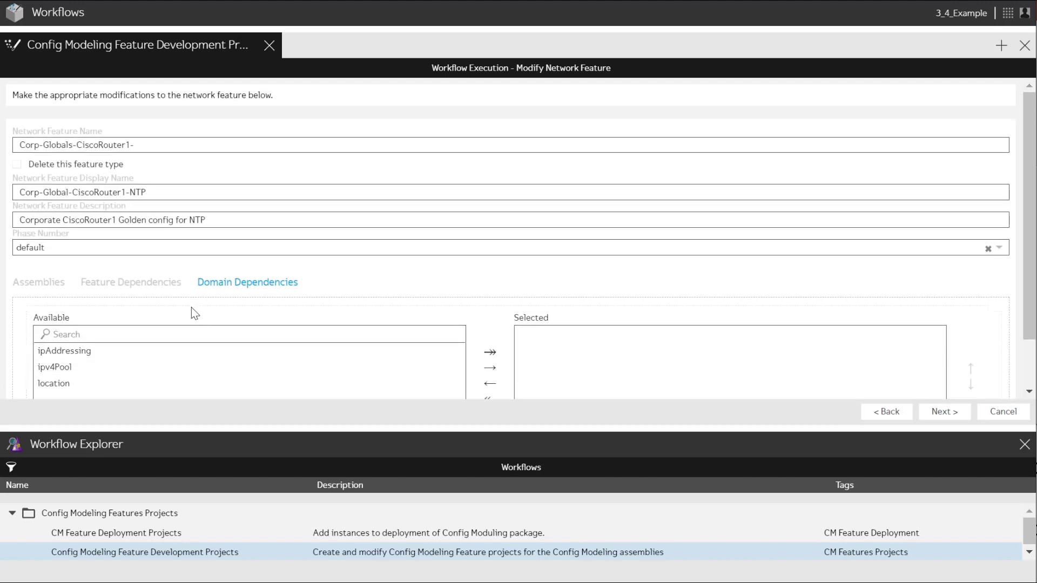
Submit the NTP feature and choose Continue modifications as the project's next step
click(942, 411)
click(169, 280)
click(169, 279)
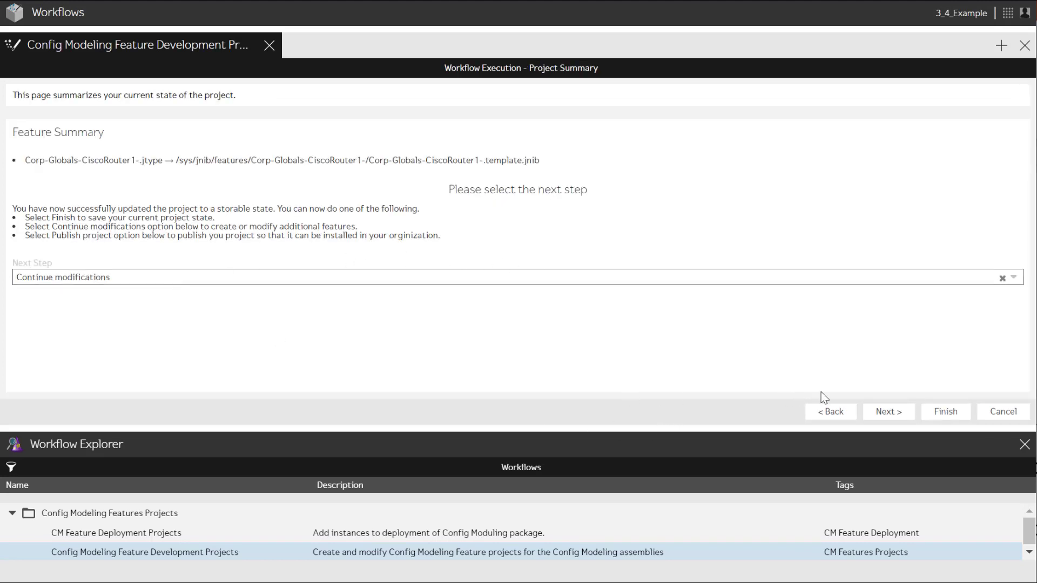
Start a new feature with name and display name "Corp-Globals-CiscoRouter1-SNMP" and description "Corporate CiscoRouter1 Golden config for SNMP"
click(886, 412)
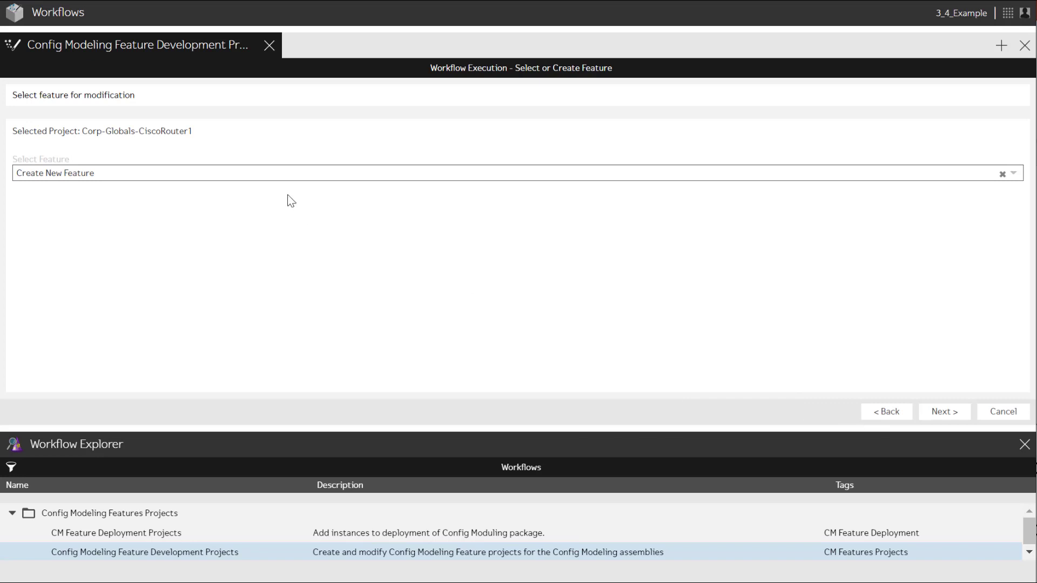
click(944, 413)
text(SNMP)
click(192, 193)
text(Corp-Globals-CiscoRouter1-)
text(SNMP)
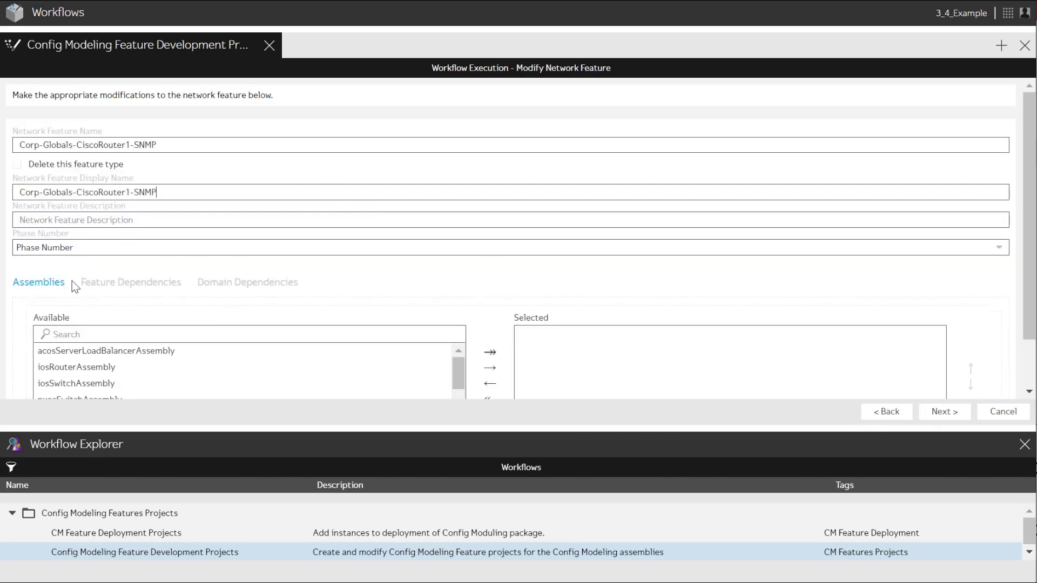
click(119, 219)
text(Corporate CiscoRouter1 Golden config for)
text(SNM)
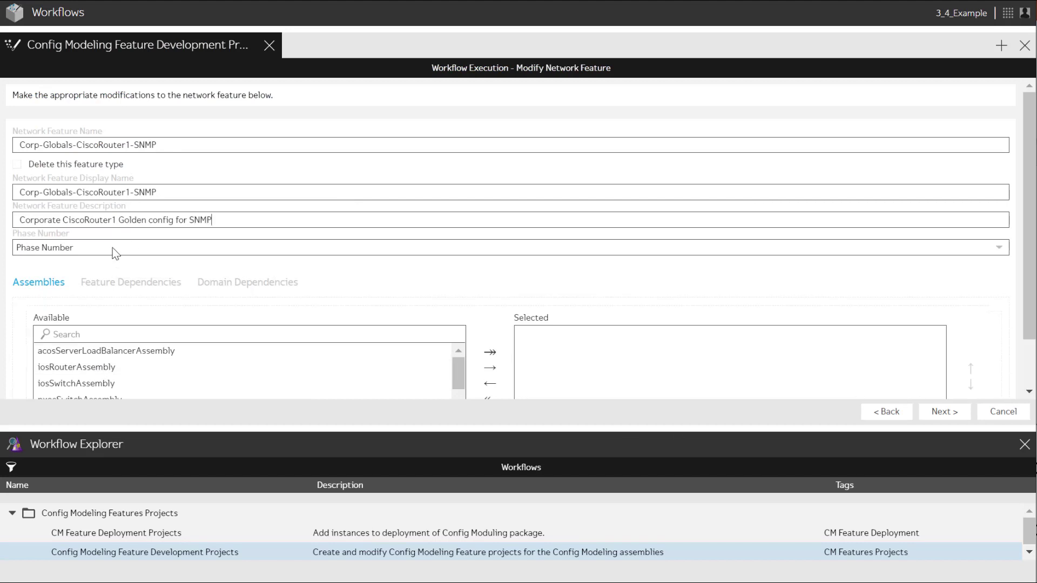
Choose a phase number for the SNMP feature, assign iosRouterAssembly, and submit the feature
click(108, 248)
click(76, 313)
scroll(121, 334, down, 1)
click(104, 313)
click(490, 313)
click(944, 412)
Continue modifying the project with another new feature and name it "Corp-Globals-CiscoRouter1-Banner"
click(887, 412)
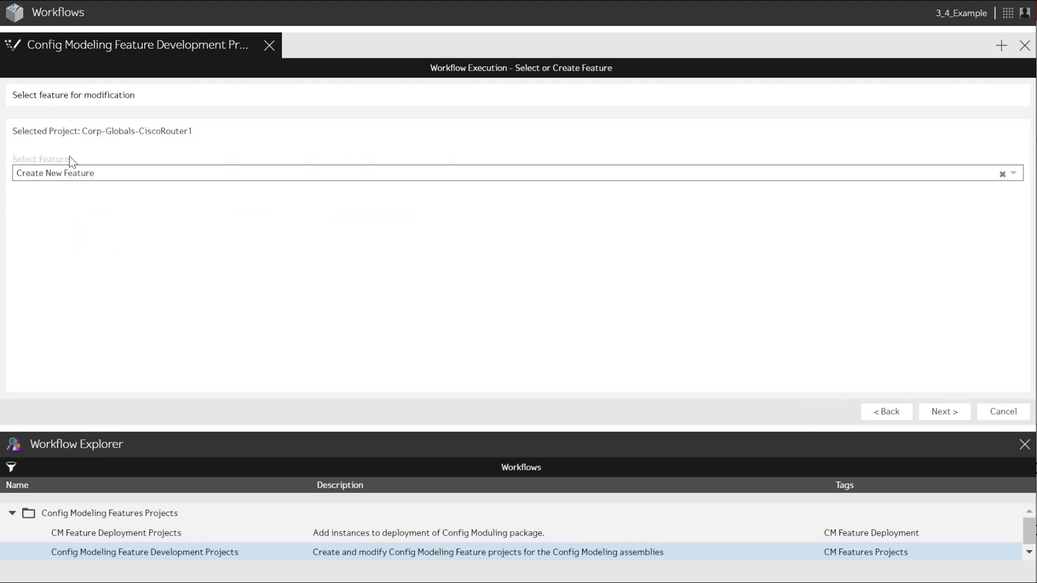
click(944, 411)
key(BackSpace)
key(BackSpace)
key(BackSpace)
key(BackSpace)
key(BackSpace)
key(BackSpace)
key(BackSpace)
key(BackSpace)
text(Banner)
Give the Banner feature the display name "Corp-Globals-CiscoRouter1-Banner" and the description "Corporate CiscoRouter1 Golden config for Banner"
click(127, 193)
text(Corp-Globals-CiscoRouter1-)
text(S+)
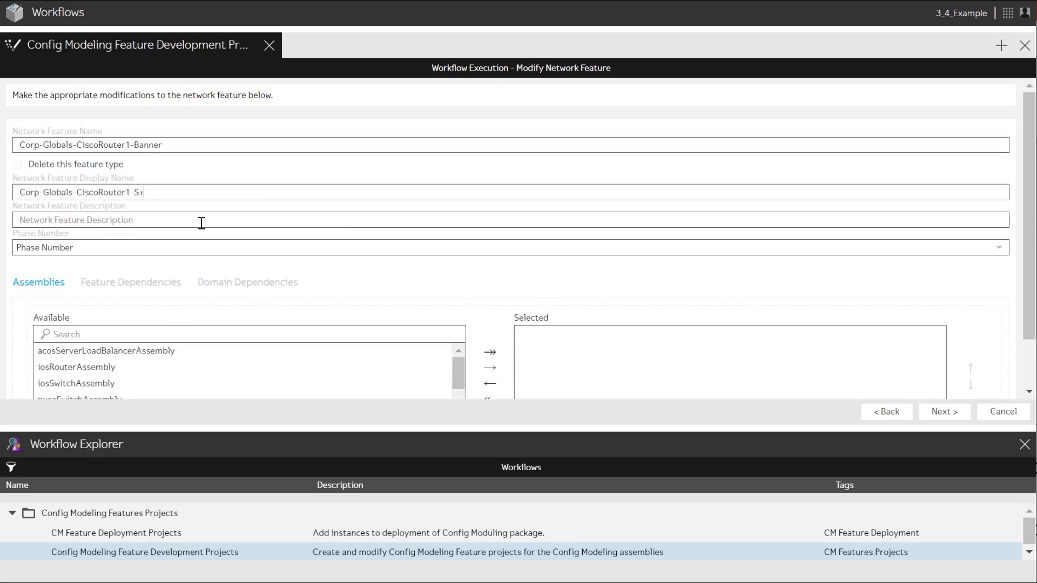
key(BackSpace)
key(BackSpace)
text(Banner)
click(200, 223)
text(Corporate CiscoRouter1 Golden config for)
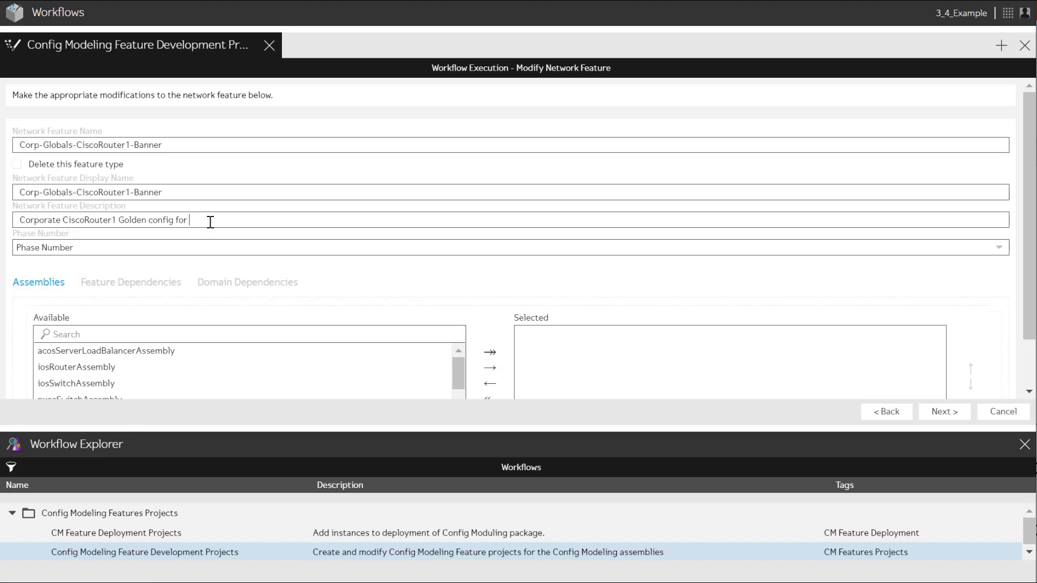
text(Banner)
Set the Banner feature's phase number to default, assign iosRouterAssembly, and submit the feature
click(106, 250)
click(98, 303)
drag(77, 366, 513, 387)
click(945, 411)
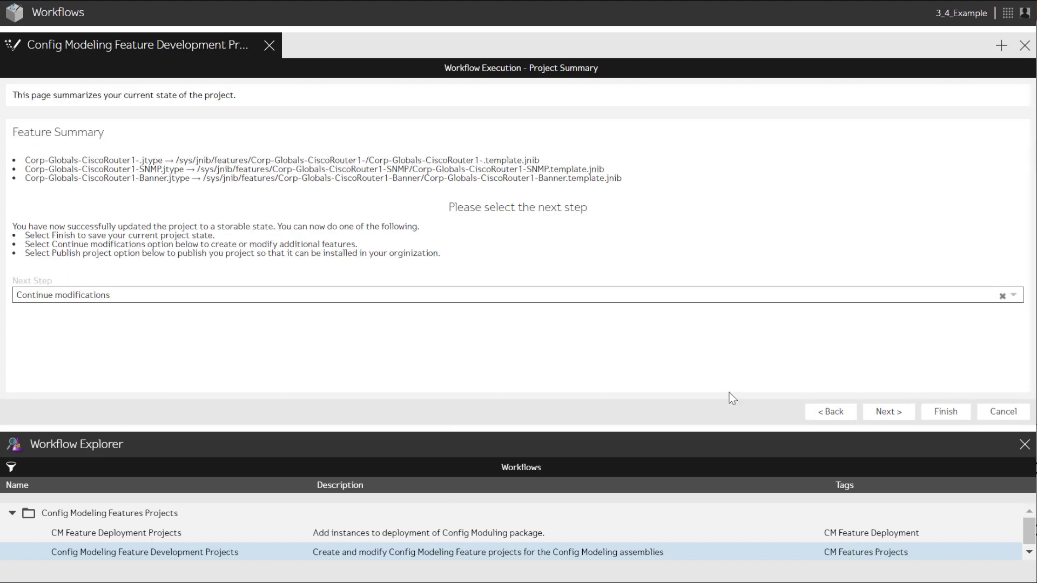
Start a new feature with name and display name "Corp-Globals-CiscoRouter1-QoS" and description "Corporate CiscoRouter1 Golden config for QoS"
click(886, 412)
click(942, 412)
drag(196, 142, 135, 145)
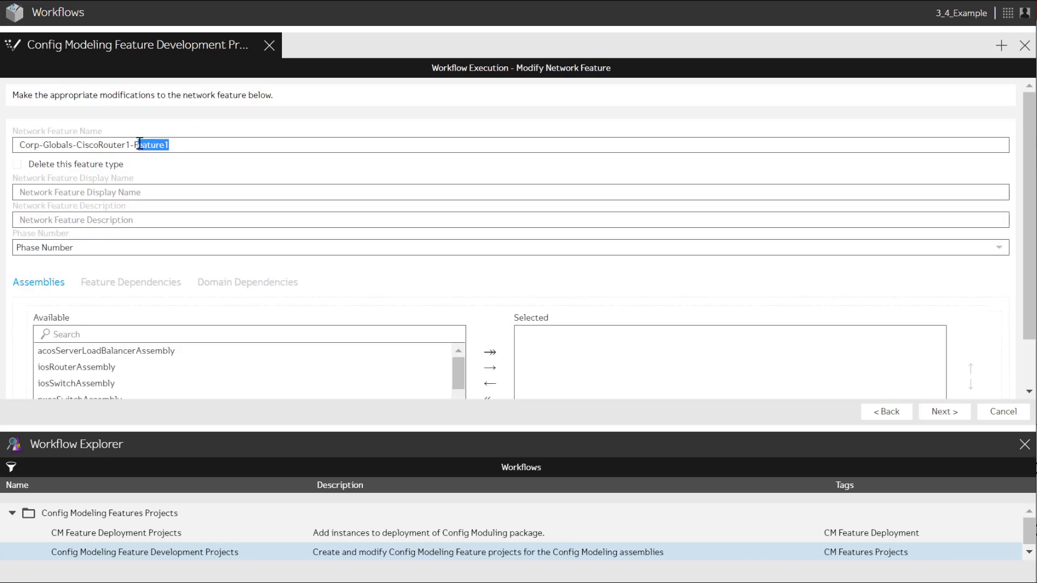
text(QoS)
click(130, 187)
text(Corp-Globals-CiscoRouter1-)
text(QoS)
click(205, 220)
text(Corporate CiscoRouter1 Golden config for)
text(QoS)
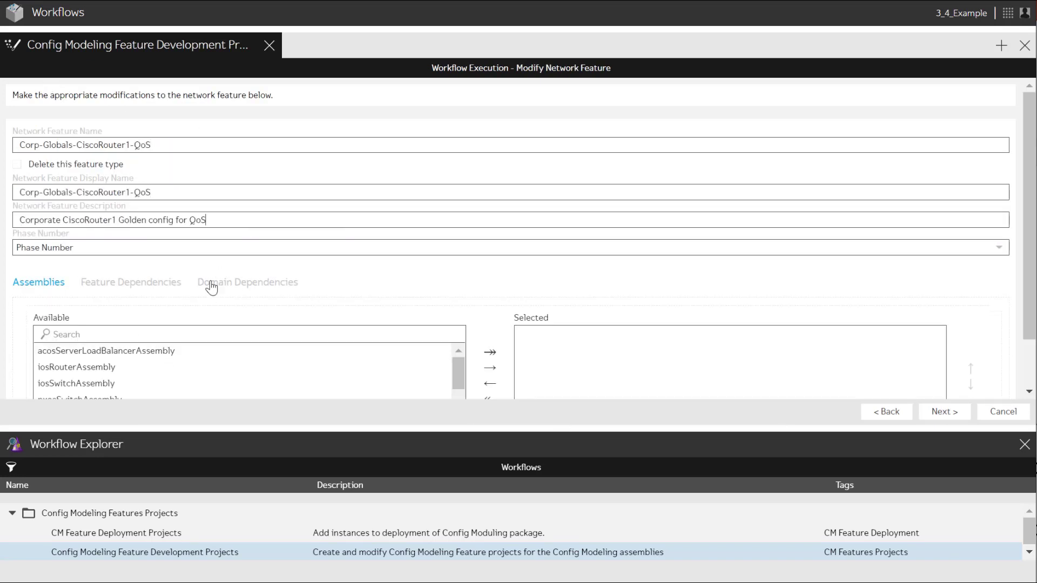
Set the QoS feature's phase number to default, assign iosRouterAssembly, and submit the feature
click(128, 247)
click(67, 316)
click(100, 367)
click(490, 368)
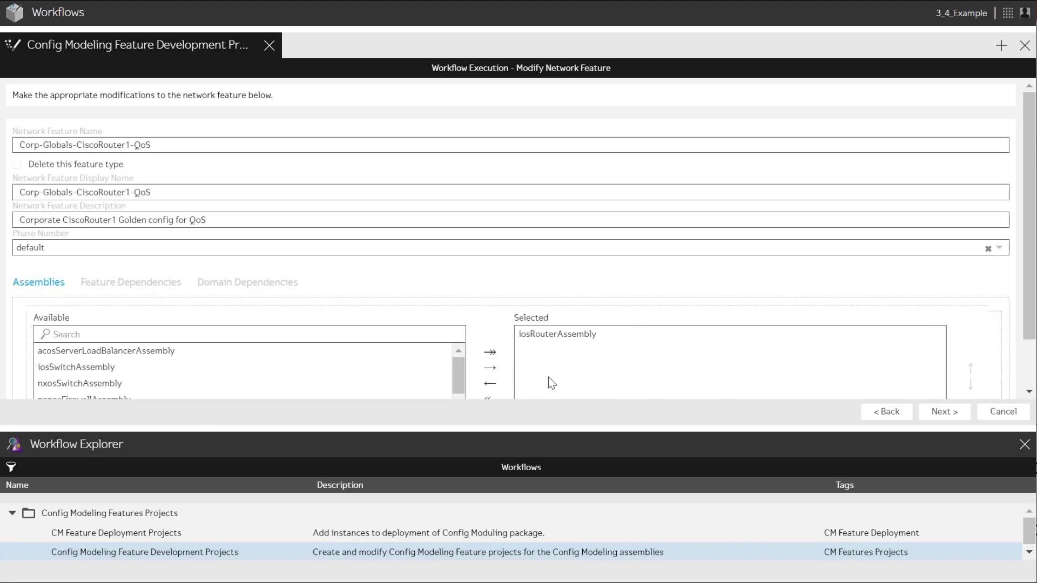
click(942, 413)
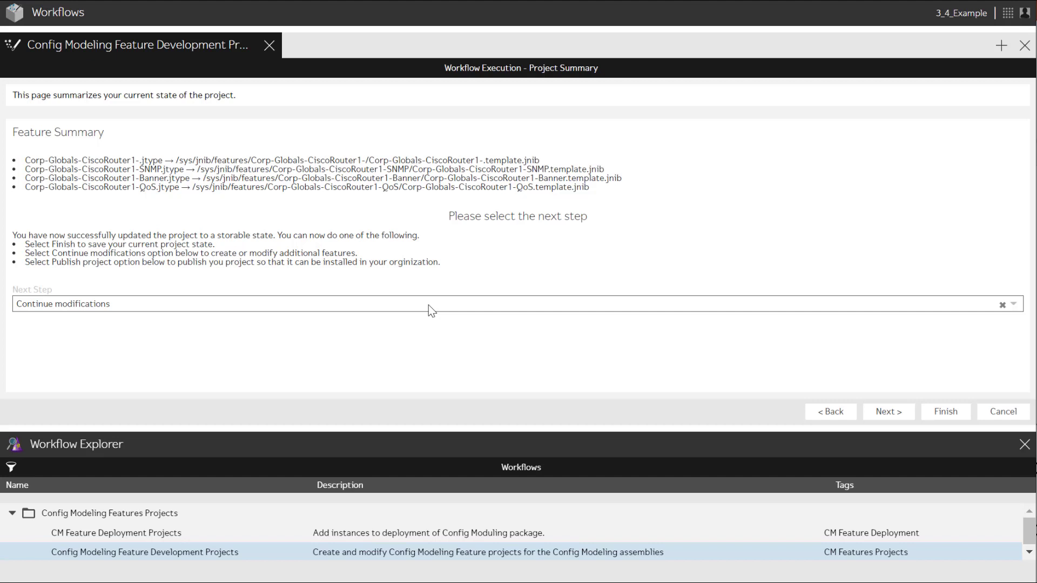
Rename the existing feature "Corp-Globals-CiscoRouter1-" to "Corp-Globals-CiscoRouter1-NTP" and submit the modification
click(887, 411)
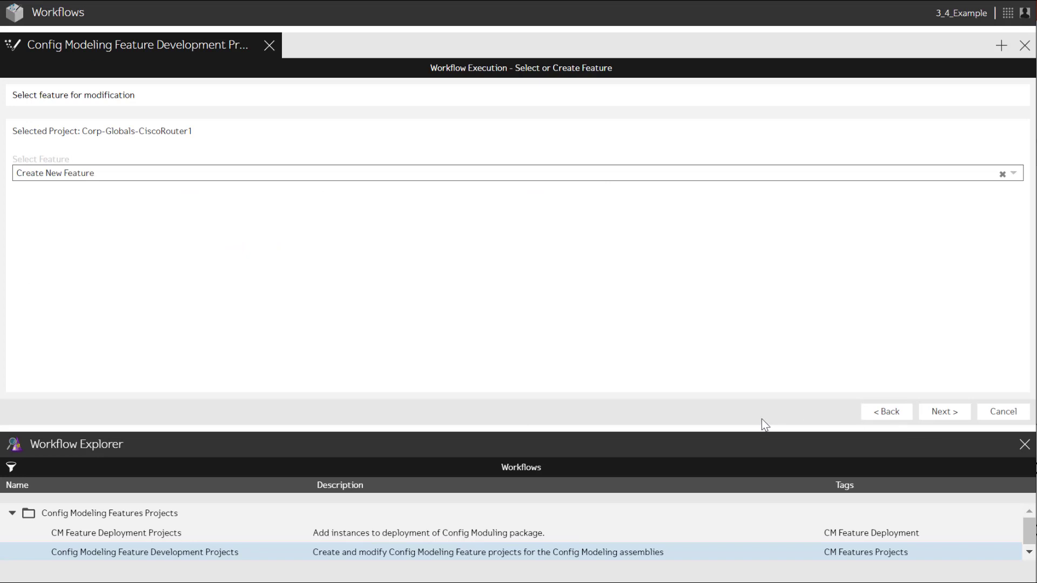
click(128, 174)
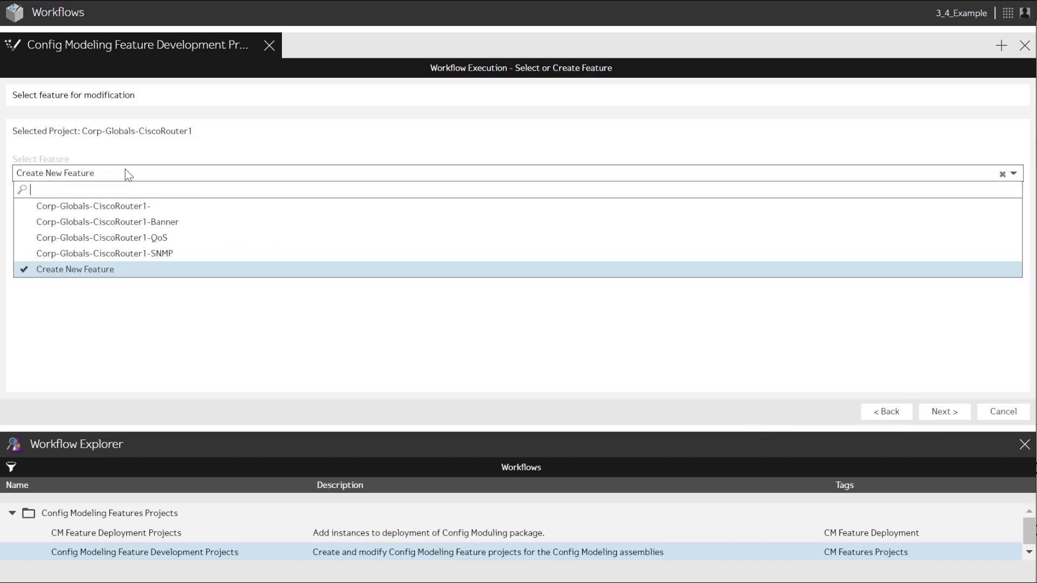
click(143, 209)
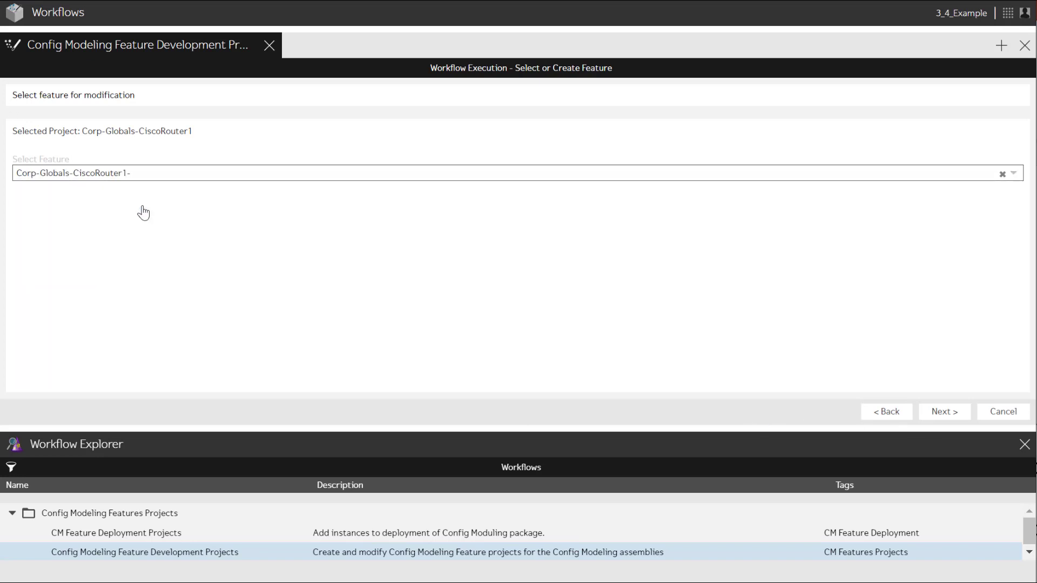
click(946, 413)
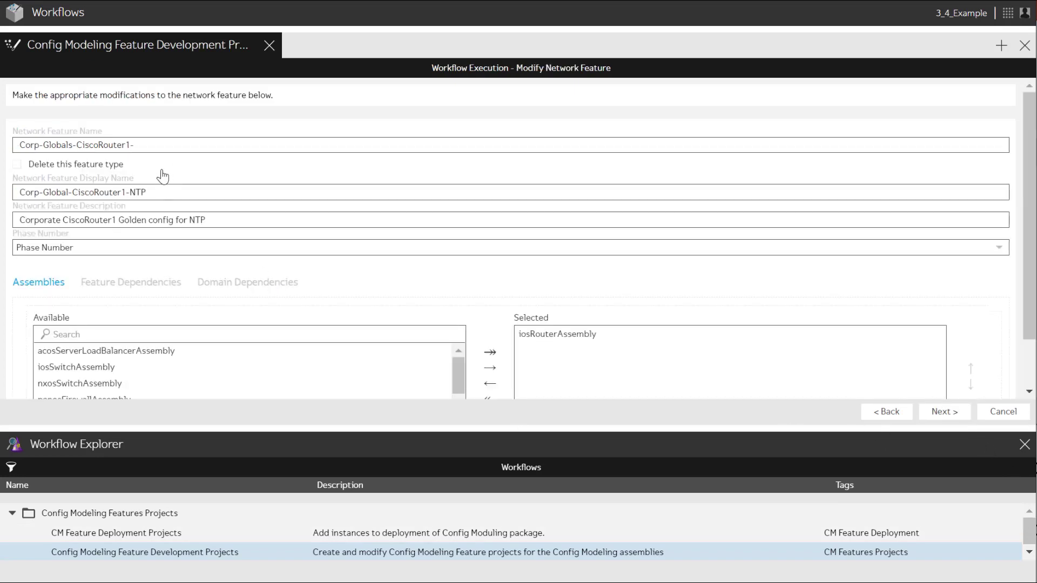
text(NTP)
click(945, 412)
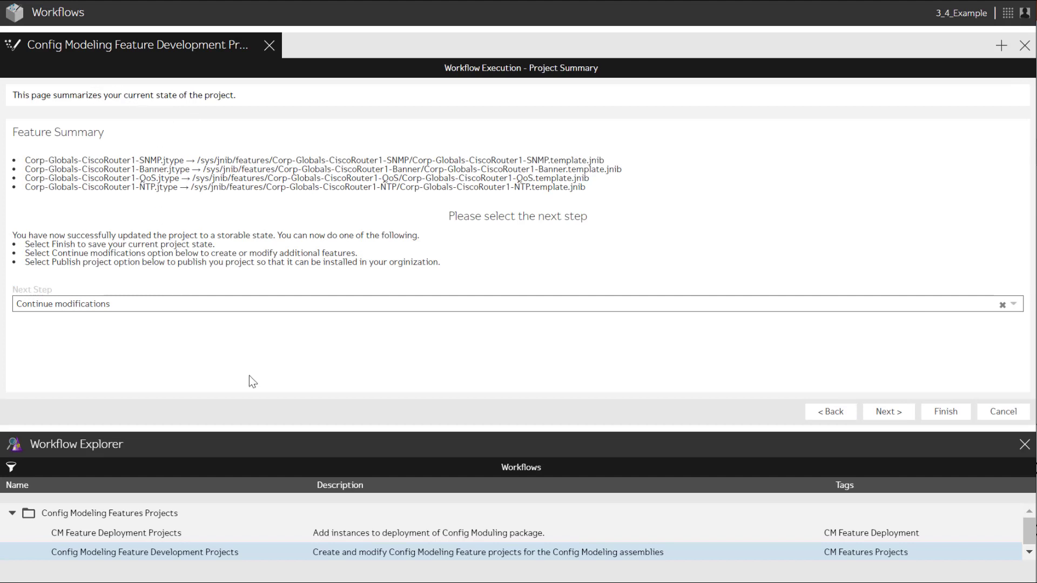
Publish the project as version 0.0.2 with version description "This is the initial Global config set including – NTP, SNMP, Banner, QoS features" and close the workflow
click(485, 306)
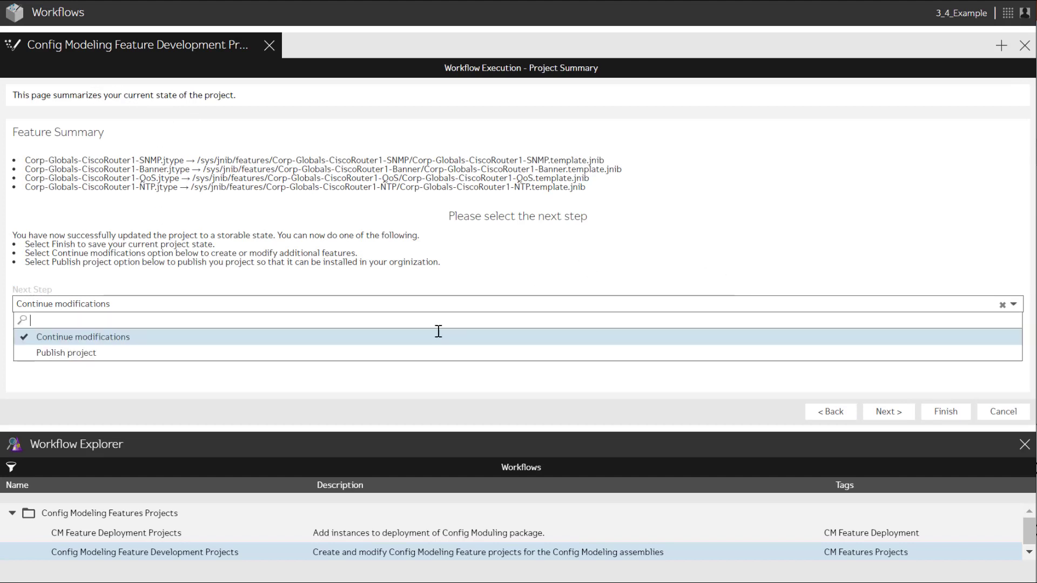
click(366, 353)
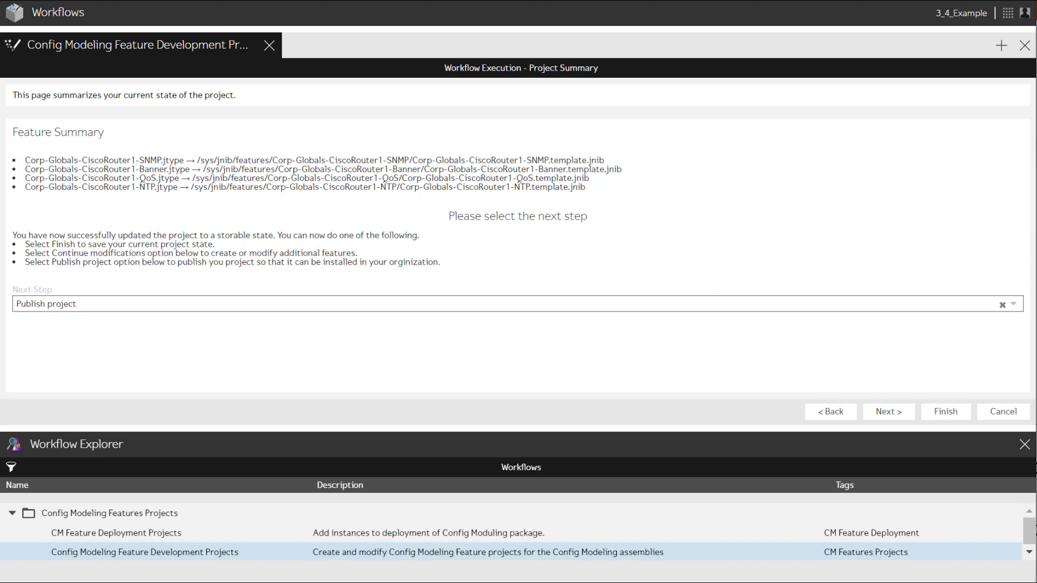
click(889, 411)
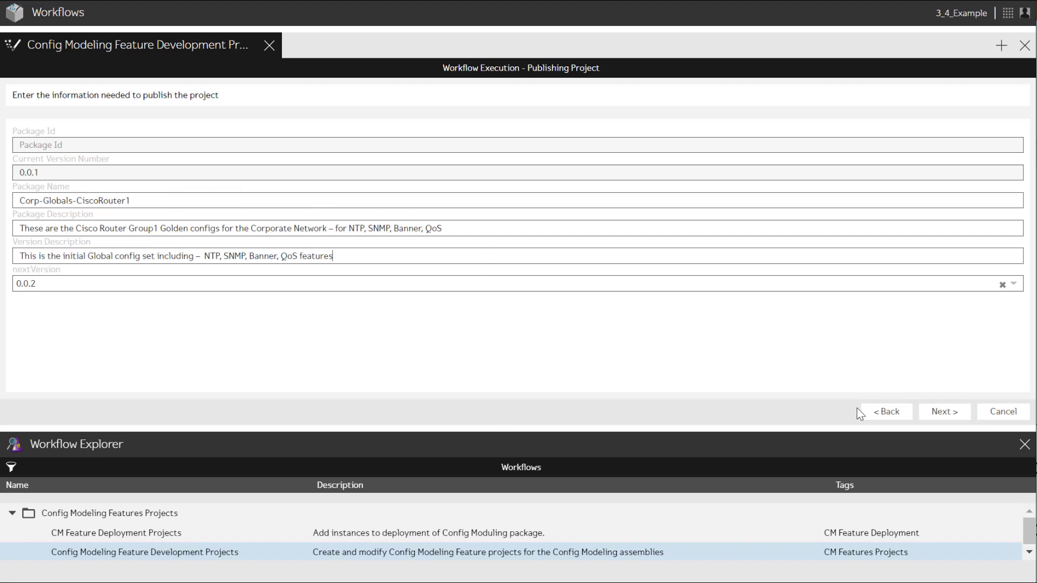
click(937, 415)
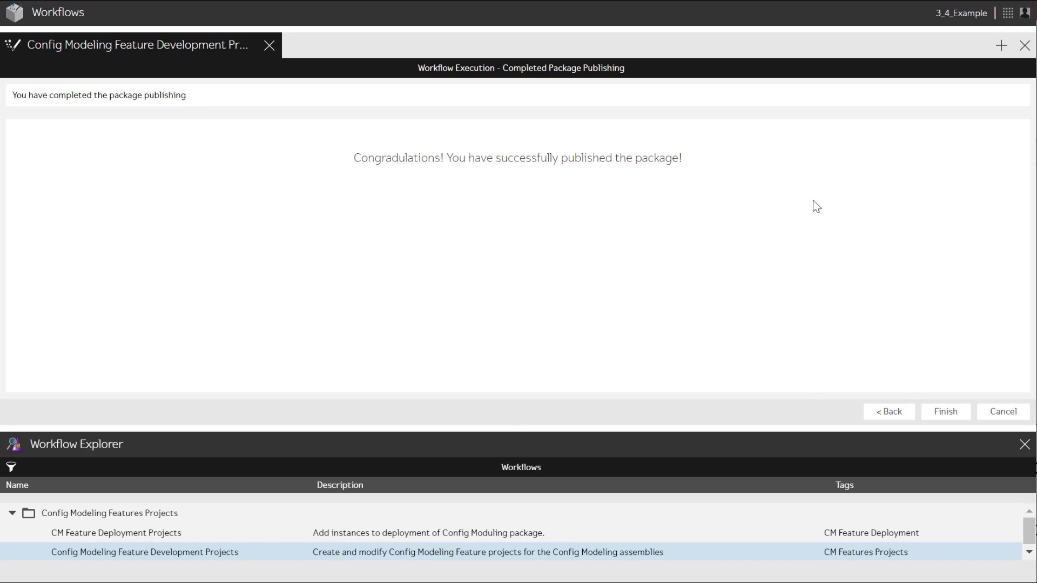
click(947, 412)
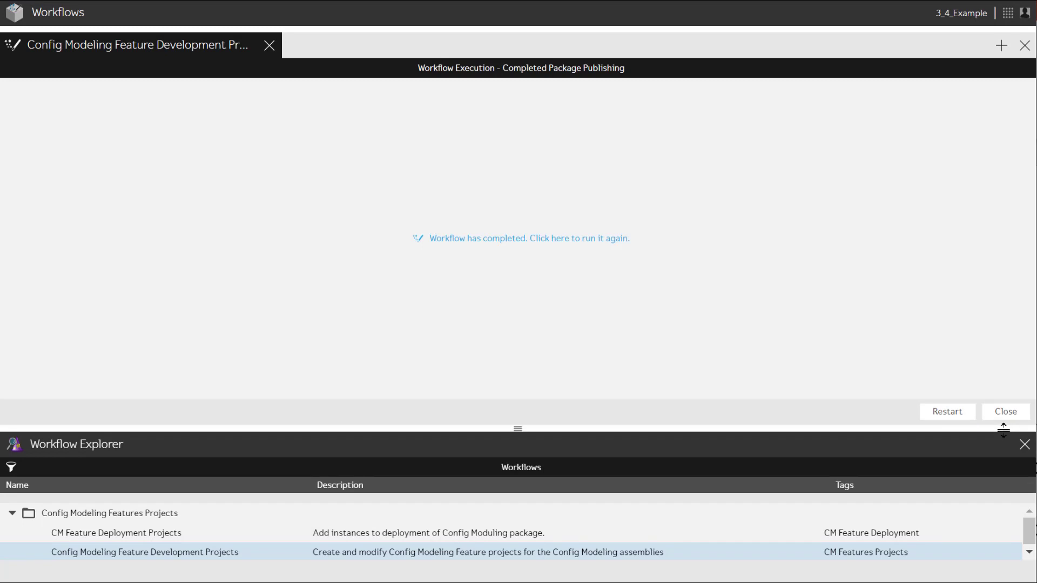
click(1005, 412)
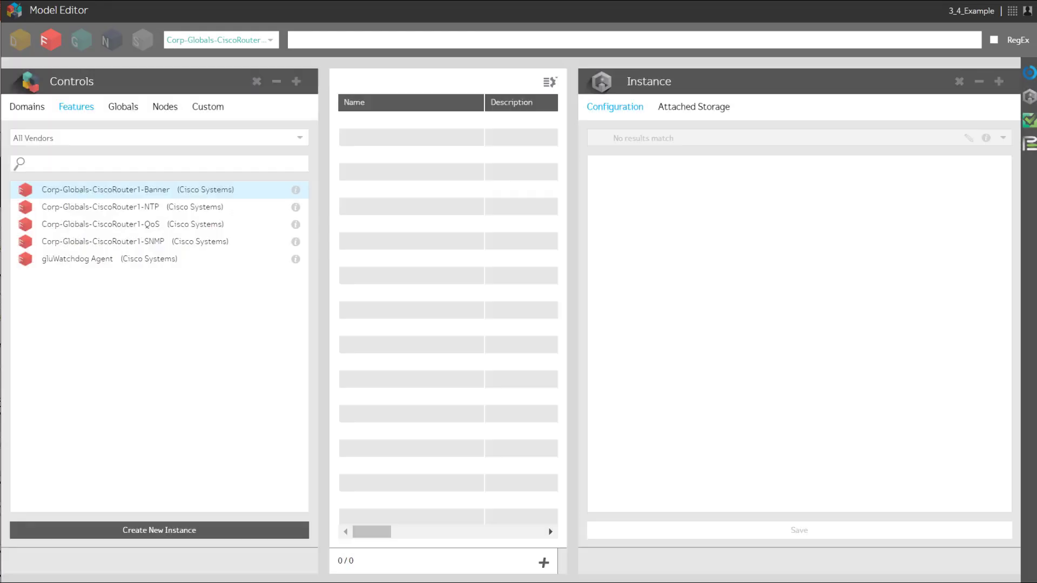
In the Model Editor, create an instance of the Corp-Globals-CiscoRouter1-Banner feature and rename it "Corp-Globals-CiscoRouter1-Banner-1"
click(234, 531)
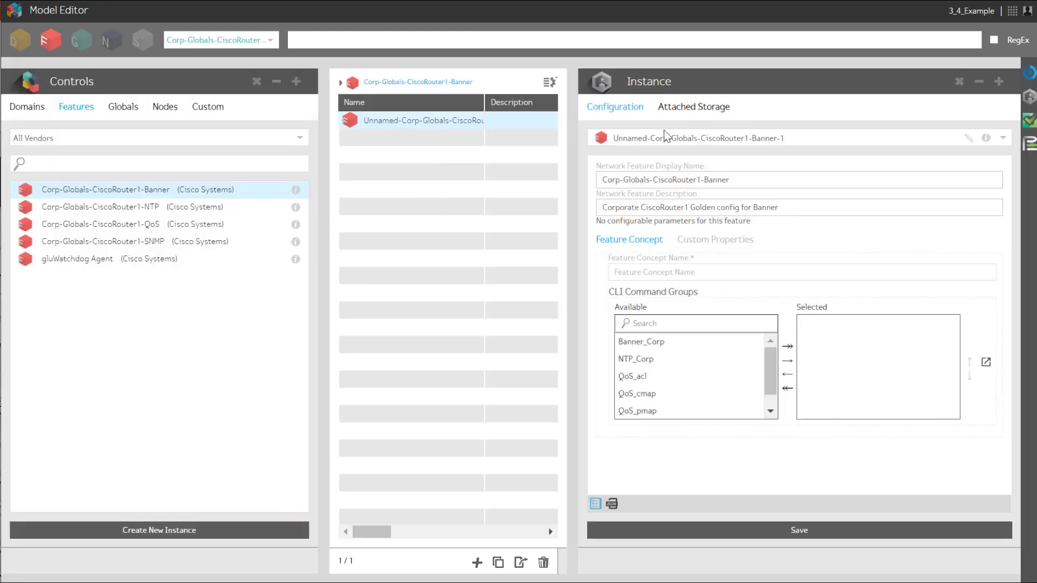
click(655, 140)
click(969, 138)
key(BackSpace)
key(BackSpace)
key(BackSpace)
key(BackSpace)
key(BackSpace)
key(BackSpace)
key(BackSpace)
key(BackSpace)
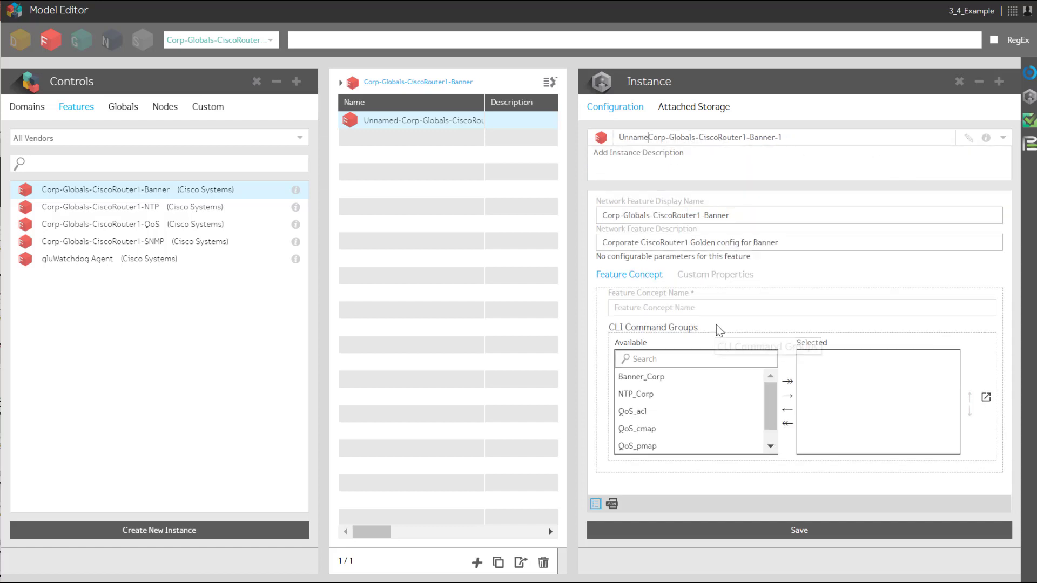
Use the Banner instance's name "Corp-Globals-CiscoRouter1-Banner-1" as its feature concept name, add the Banner_Corp CLI command group, and save
drag(752, 139, 619, 140)
right_click(665, 140)
click(702, 203)
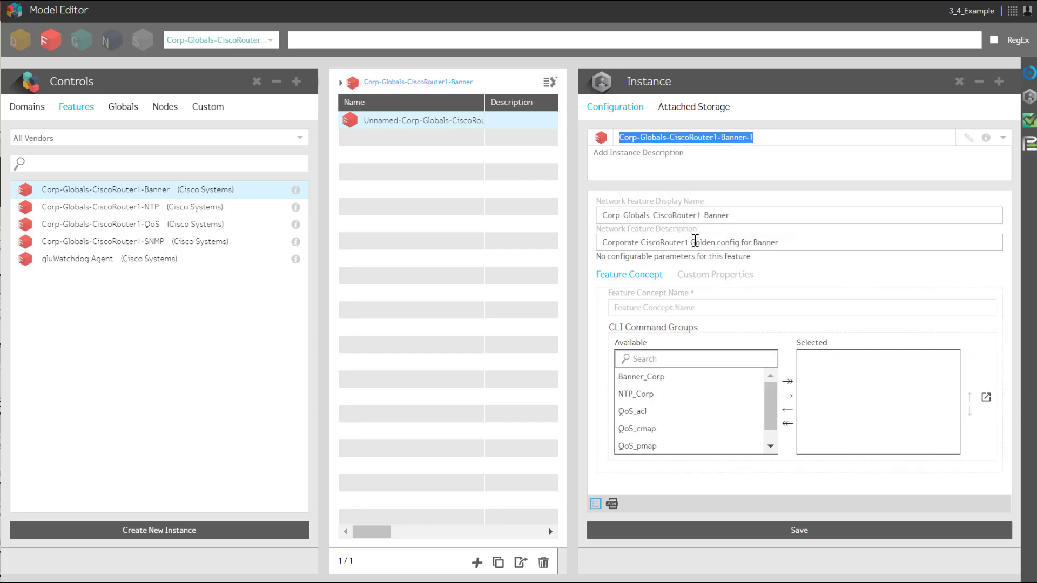
click(655, 306)
key(ctrl+v)
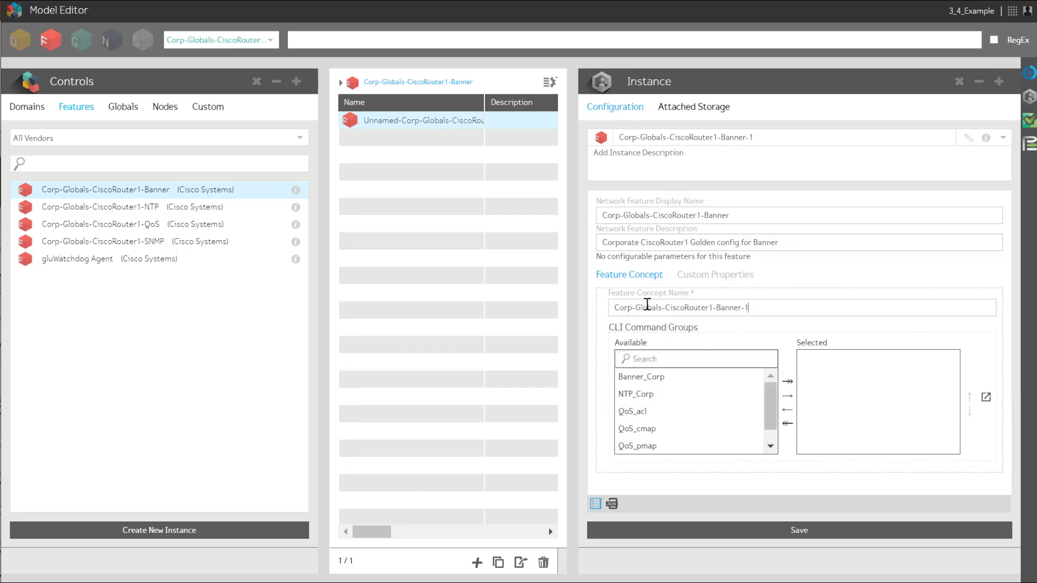
click(650, 377)
click(790, 395)
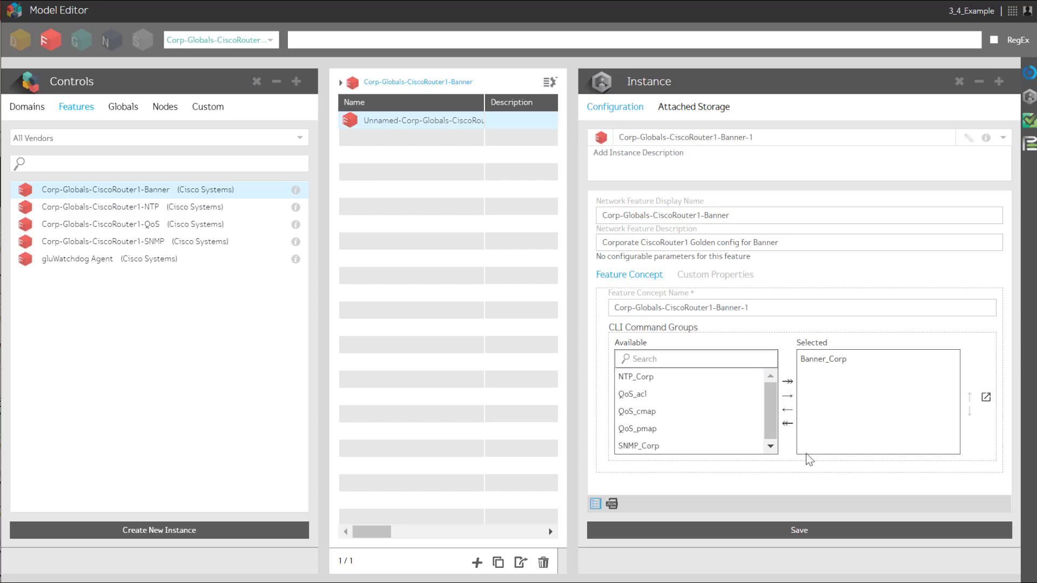
click(924, 532)
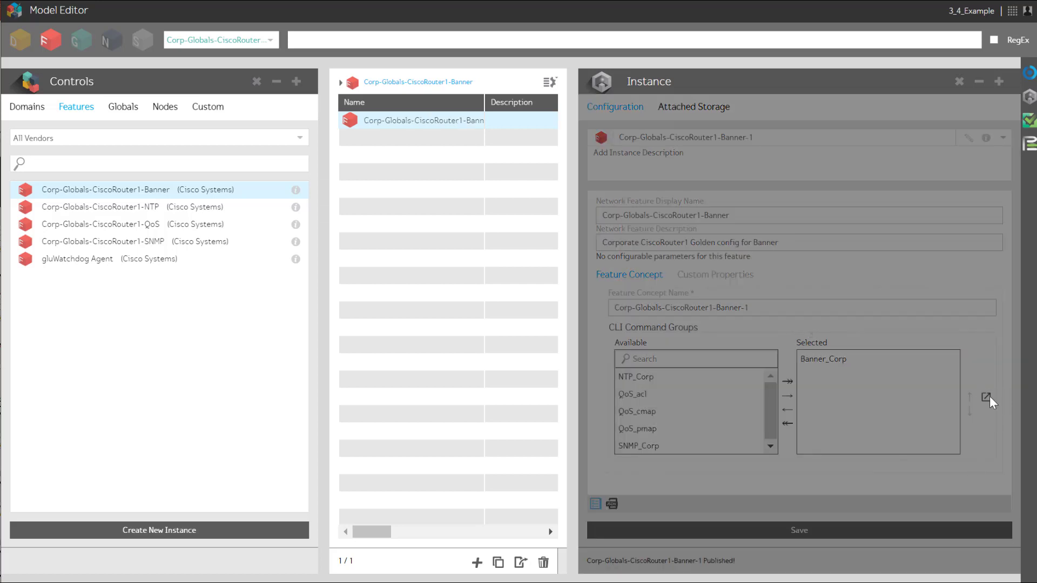
Examine the Banner_Corp command group, its CLI command list, and the associated IOS_Banner concept item
click(986, 397)
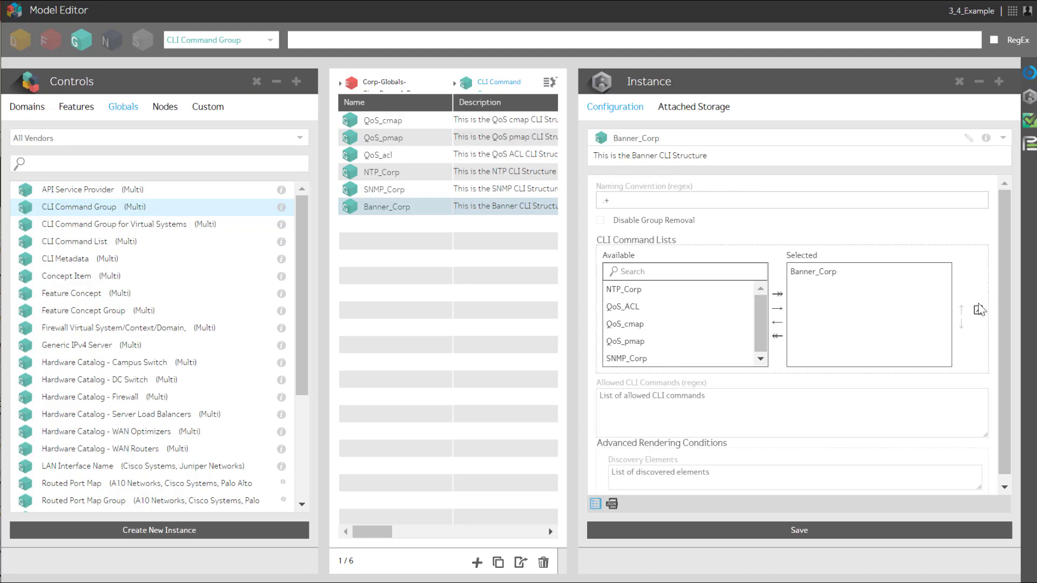
click(979, 310)
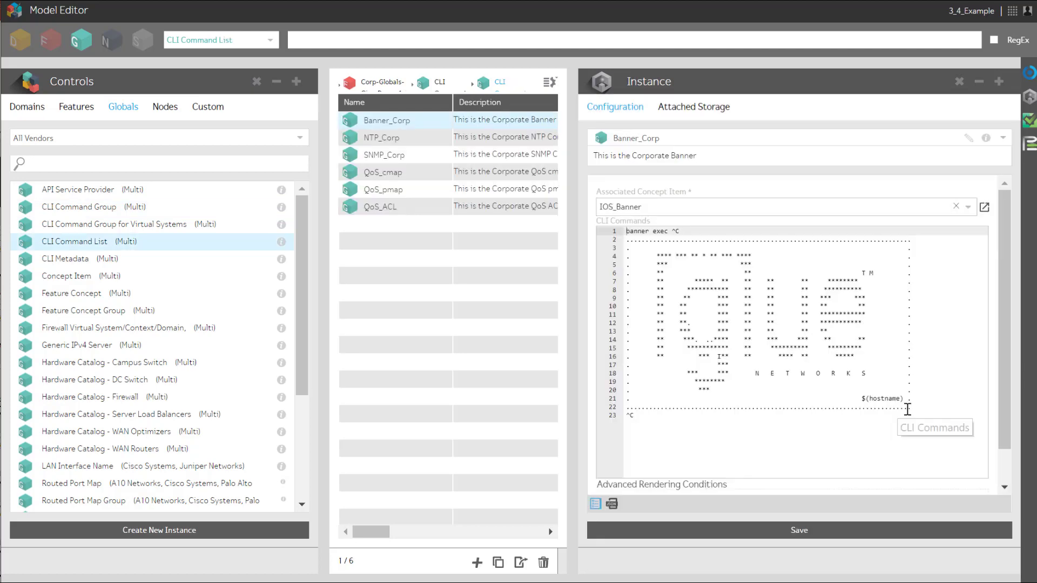
click(984, 207)
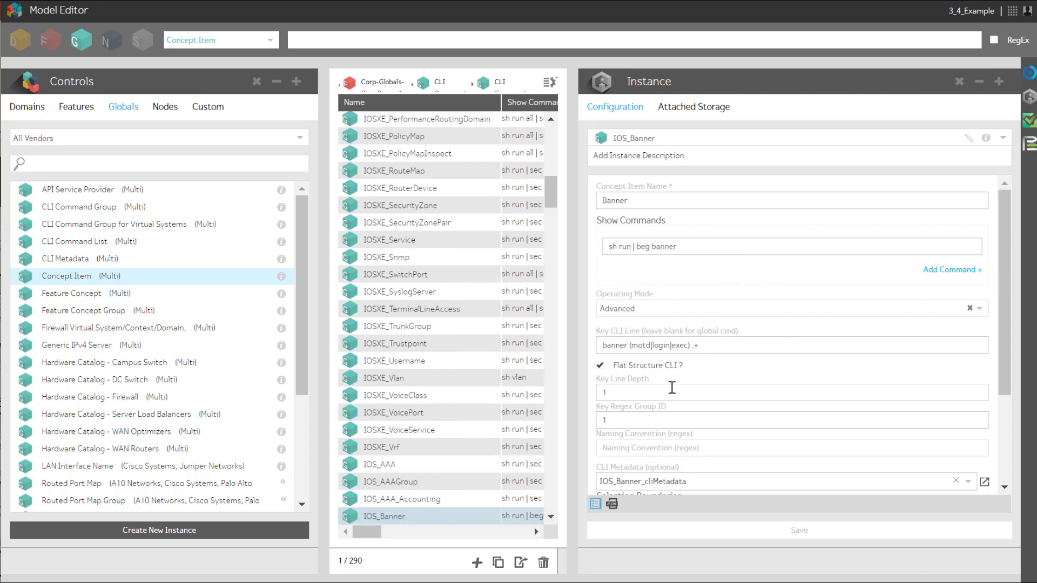
Create an instance of the Corp-Globals-CiscoRouter1-NTP feature and rename it "Corp-Globals-CiscoRouter1-NTP-1"
click(47, 42)
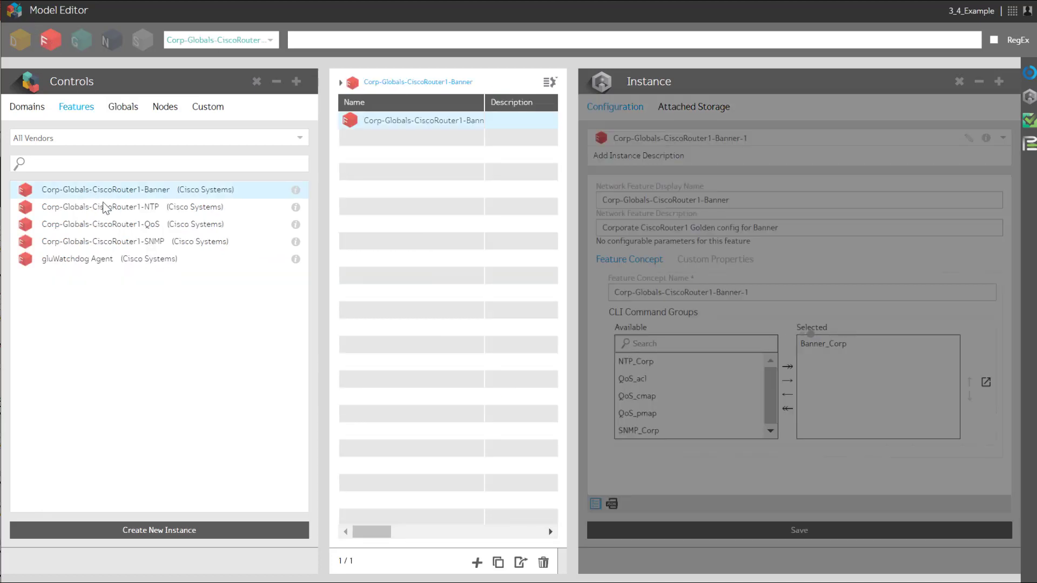
click(109, 207)
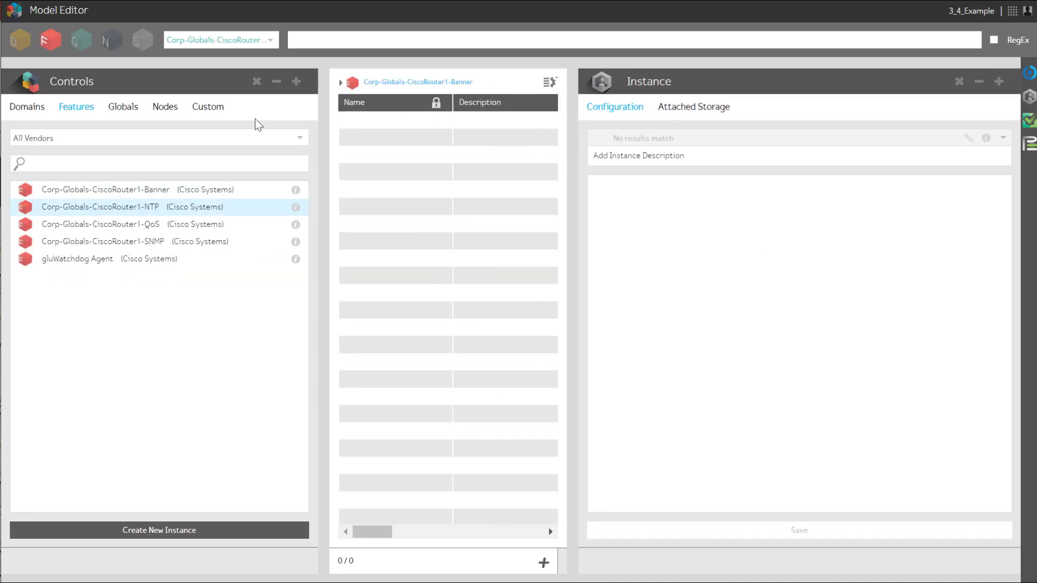
click(259, 530)
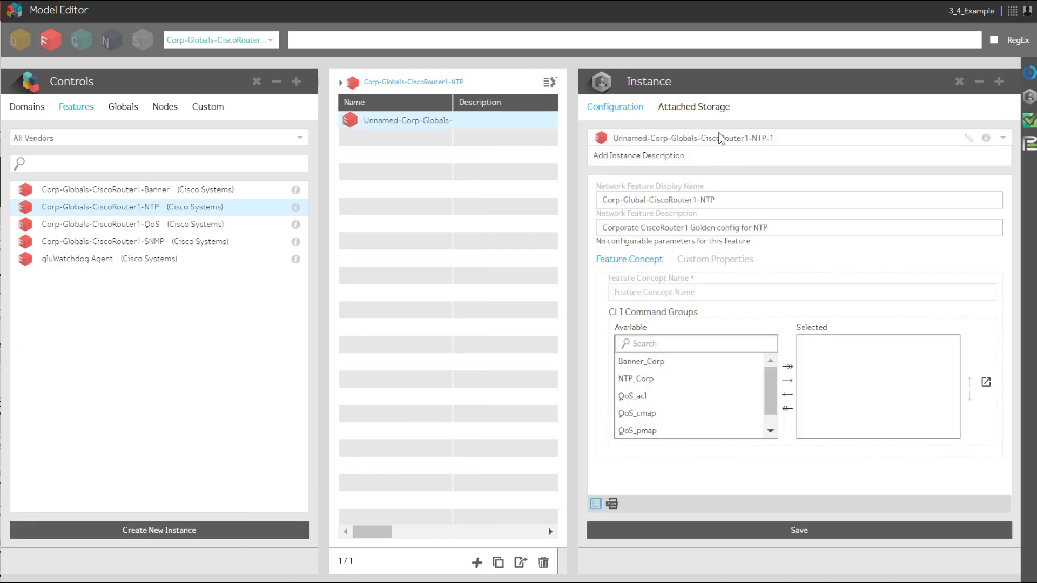
click(967, 140)
click(656, 138)
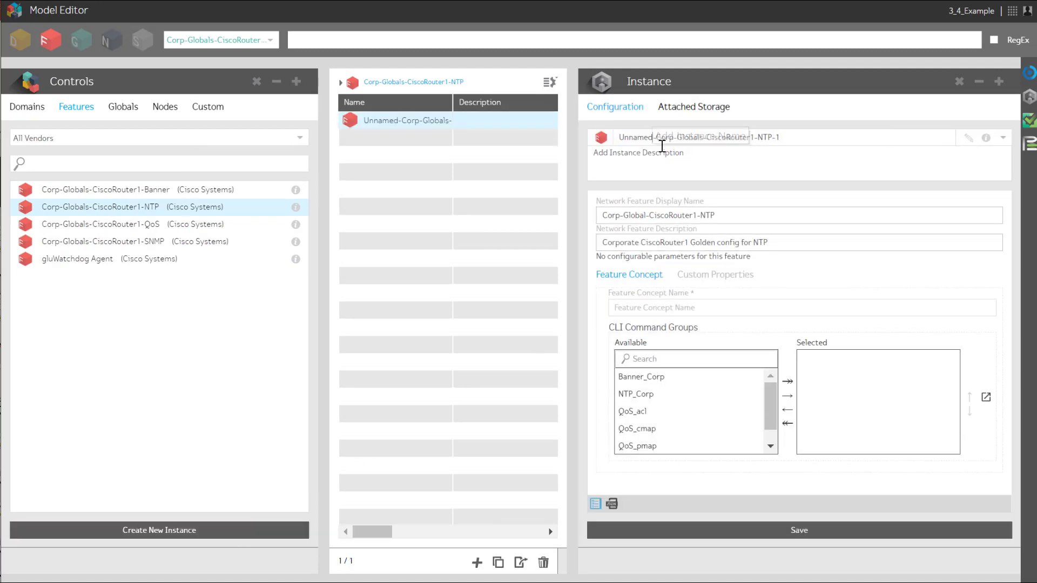
key(BackSpace)
key(BackSpace)
key(BackSpace)
key(BackSpace)
key(BackSpace)
key(BackSpace)
key(BackSpace)
key(BackSpace)
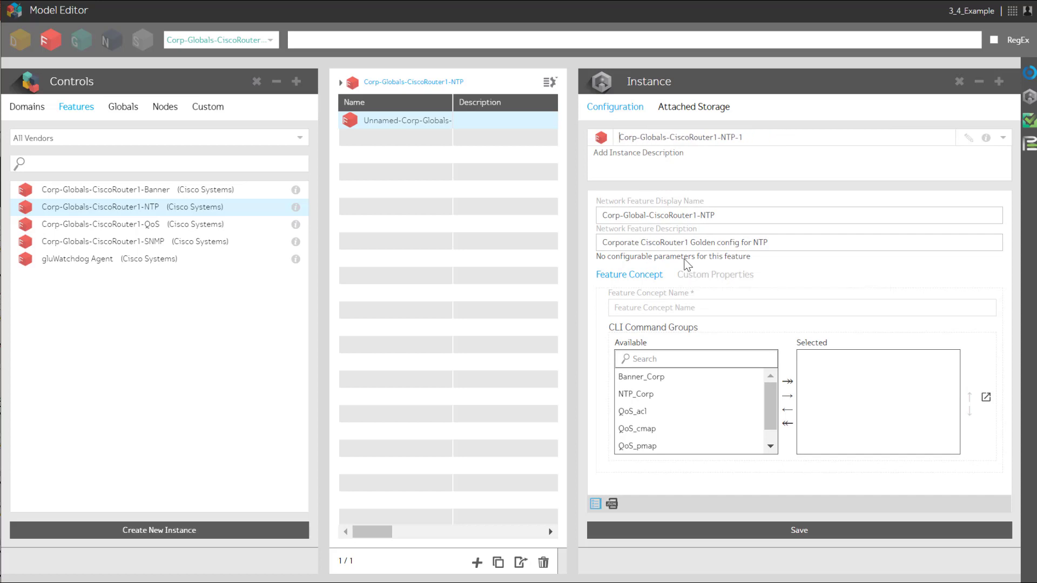
Set the NTP instance's feature concept name to "Corp-Globals-CiscoRouter1-NTP-1", add the NTP_Corp CLI command group, and save the instance
key(ctrl+a)
key(ctrl+c)
click(675, 308)
key(ctrl+v)
drag(643, 396, 858, 406)
click(896, 531)
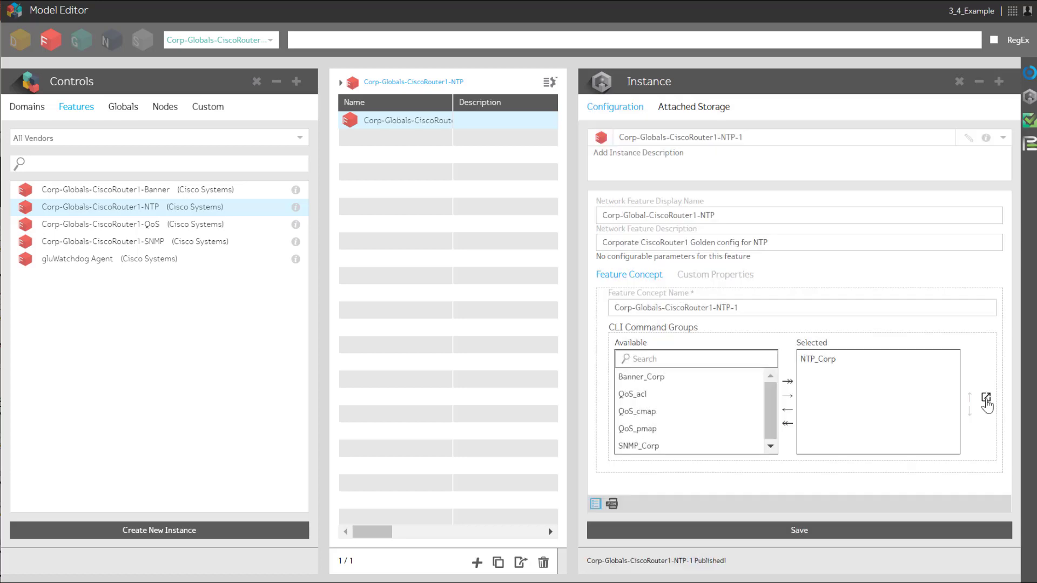
Examine the NTP_Corp command group, its CLI command list, and the associated IOS_NtpAgent concept item
click(986, 397)
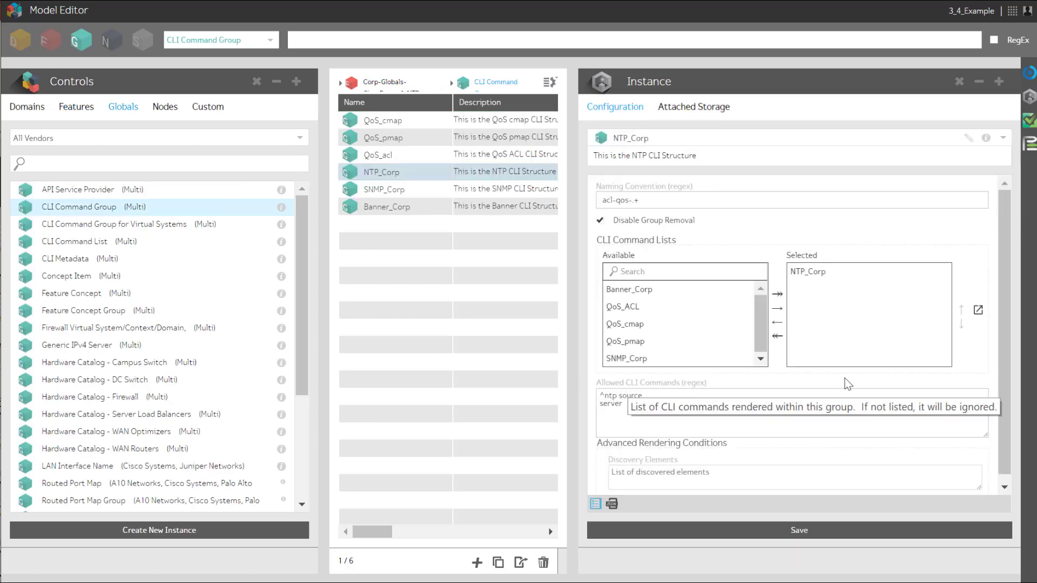
click(978, 310)
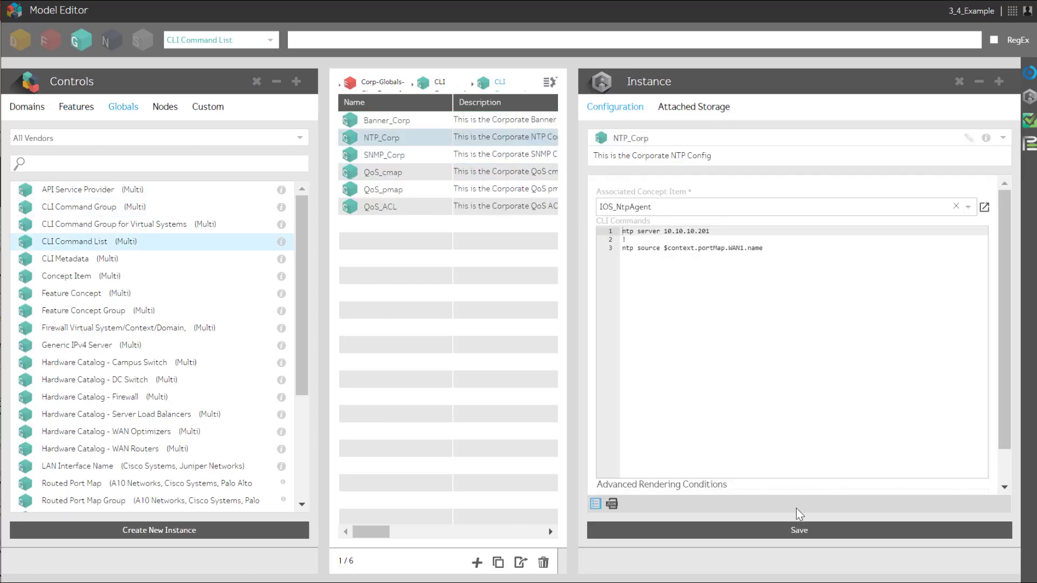
click(984, 207)
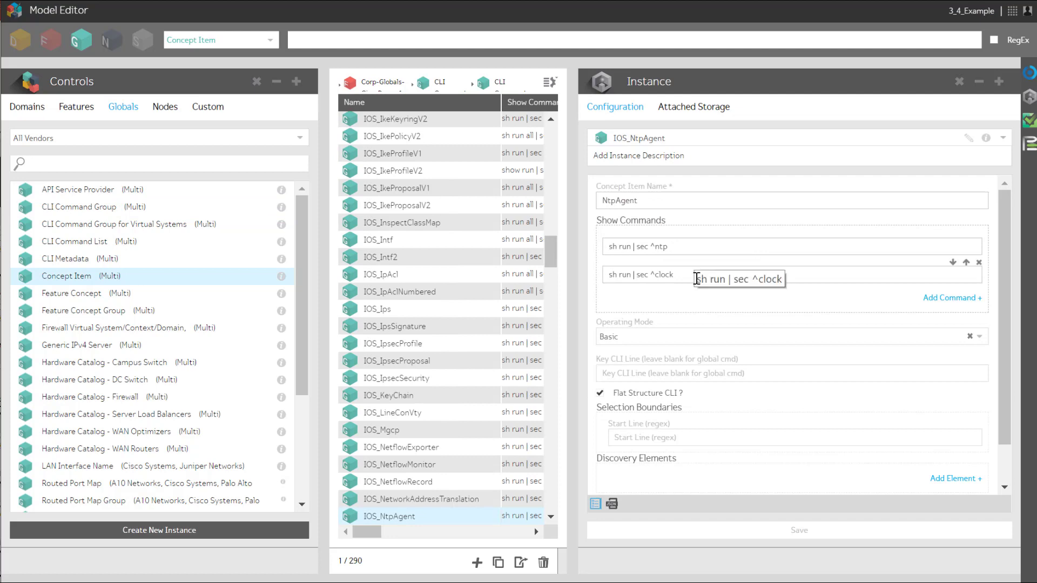
Create an instance of the Corp-Globals-CiscoRouter1-QoS feature and rename it "Corp-Globals-CiscoRouter1-QoS-1"
click(52, 46)
click(132, 224)
click(289, 532)
click(967, 142)
drag(656, 137, 580, 134)
key(BackSpace)
Set the QoS instance's feature concept name to "Corp-Globals-CiscoRouter1-QoS-1", add command groups QoS_cmap, QoS_pmap and QoS_acl in that order, and save
drag(761, 136, 573, 132)
key(ctrl+c)
click(638, 307)
key(ctrl+v)
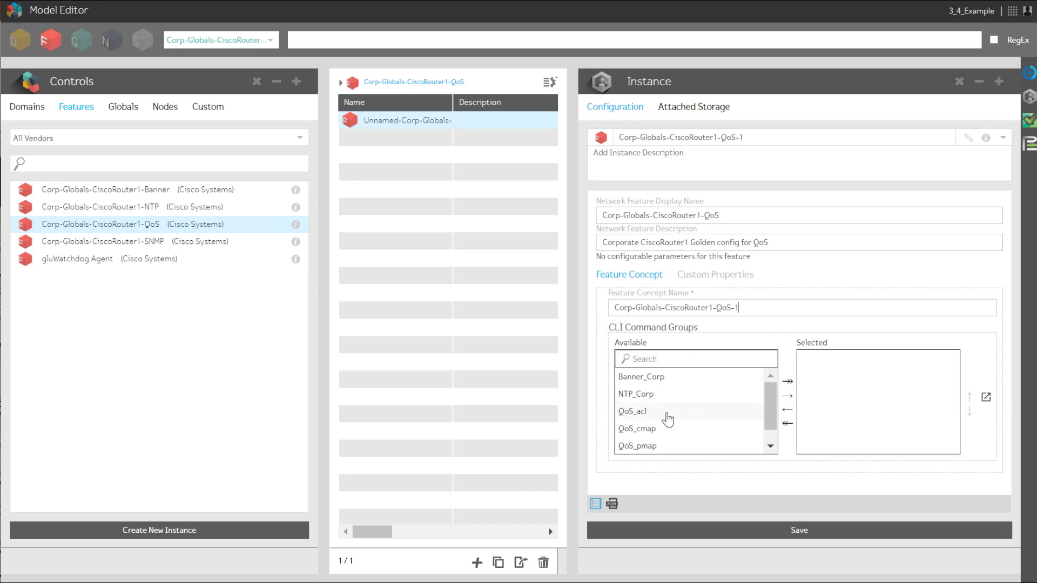
double_click(653, 429)
click(754, 429)
click(787, 397)
click(713, 411)
click(789, 399)
click(773, 531)
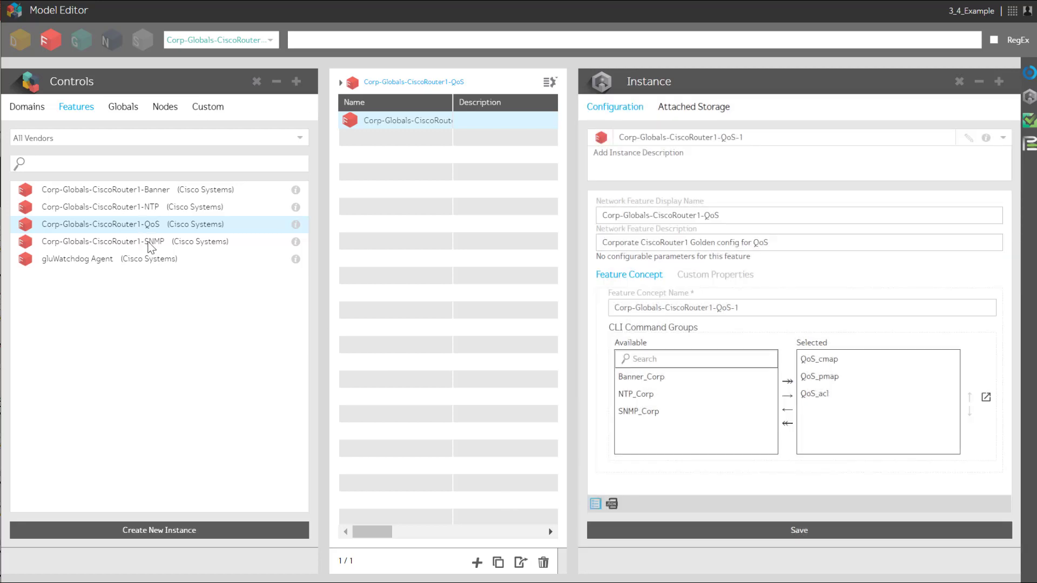
Create an instance of the Corp-Globals-CiscoRouter1-SNMP feature and rename it "Corp-Globals-CiscoRouter1-SNMP-1"
click(151, 243)
click(307, 530)
click(971, 142)
drag(658, 137, 568, 133)
key(BackSpace)
Set the SNMP instance's feature concept name to "Corp-Globals-CiscoRouter1-SNMP-1" and add the SNMP_Corp CLI command group
drag(756, 137, 605, 138)
key(ctrl+c)
click(723, 308)
key(ctrl+v)
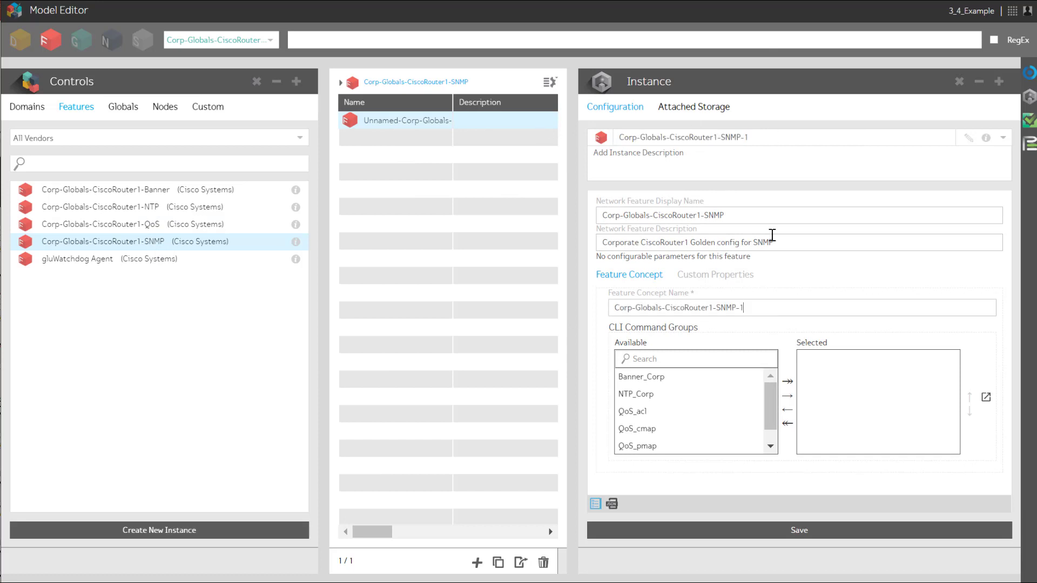
scroll(655, 429, down, 1)
click(663, 446)
click(787, 395)
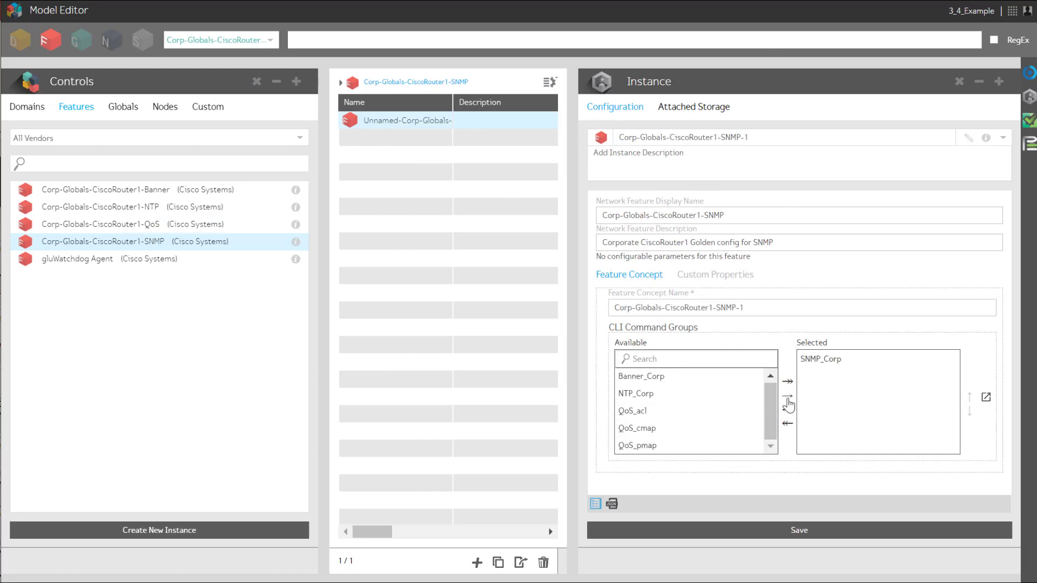
Examine the SNMP_Corp command group and the CLI commands in its command list
click(985, 397)
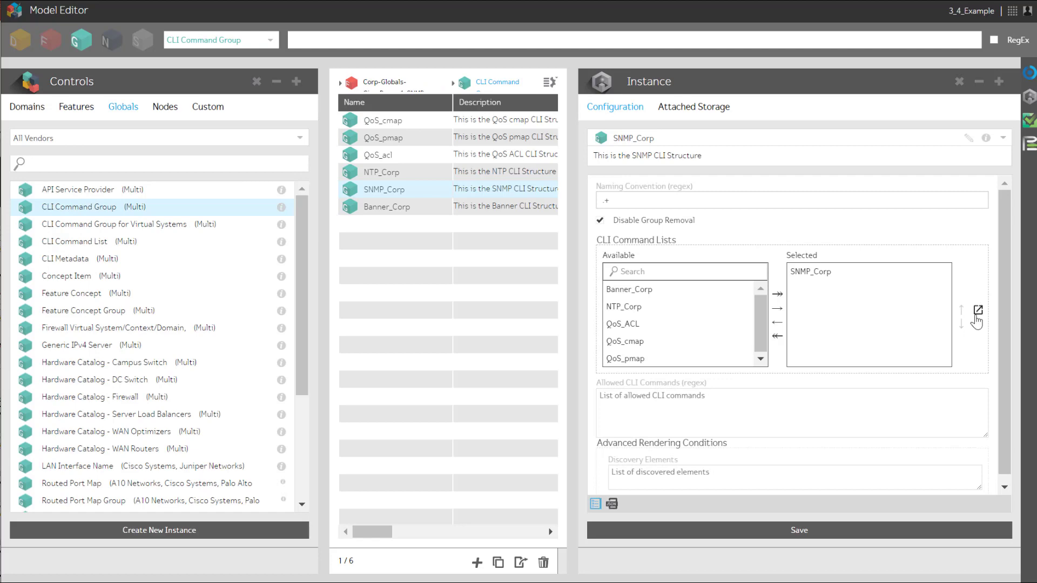
click(977, 312)
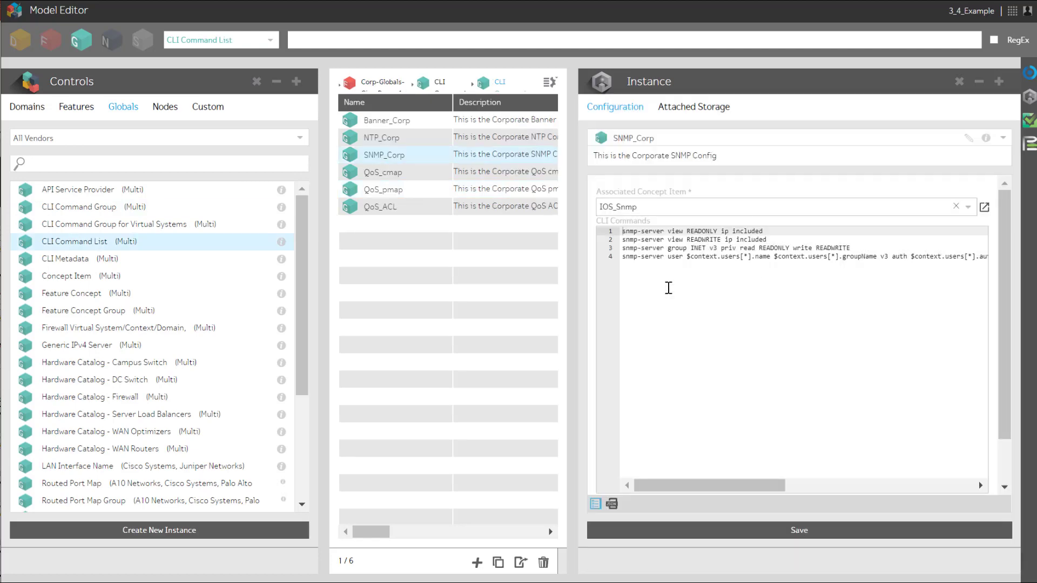
Examine the IOS_Snmp concept item, and review the NTP, Banner, QoS and SNMP feature instances of Corp-Globals-CiscoRouter1
click(984, 207)
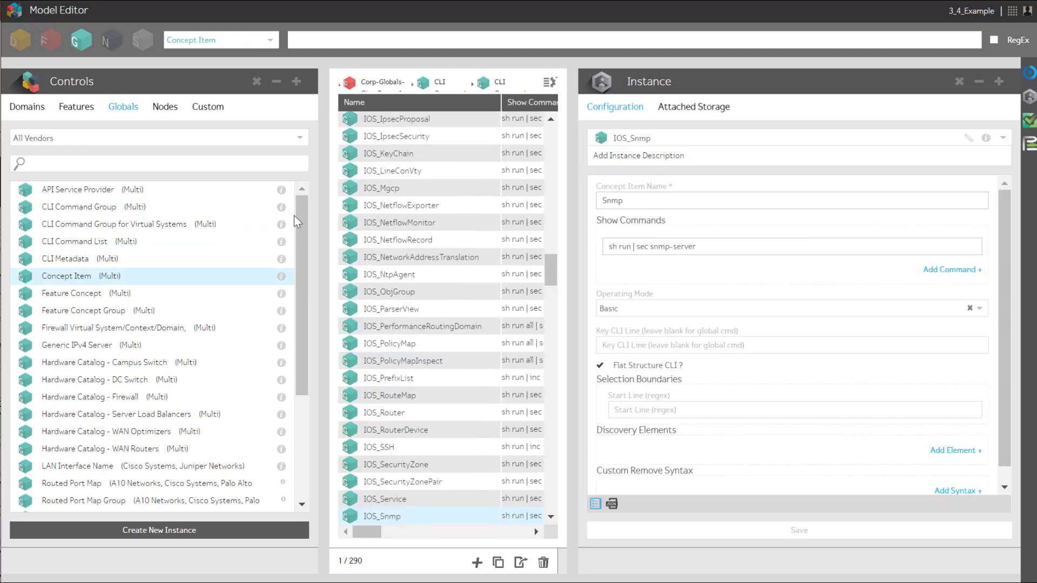
click(85, 109)
click(139, 211)
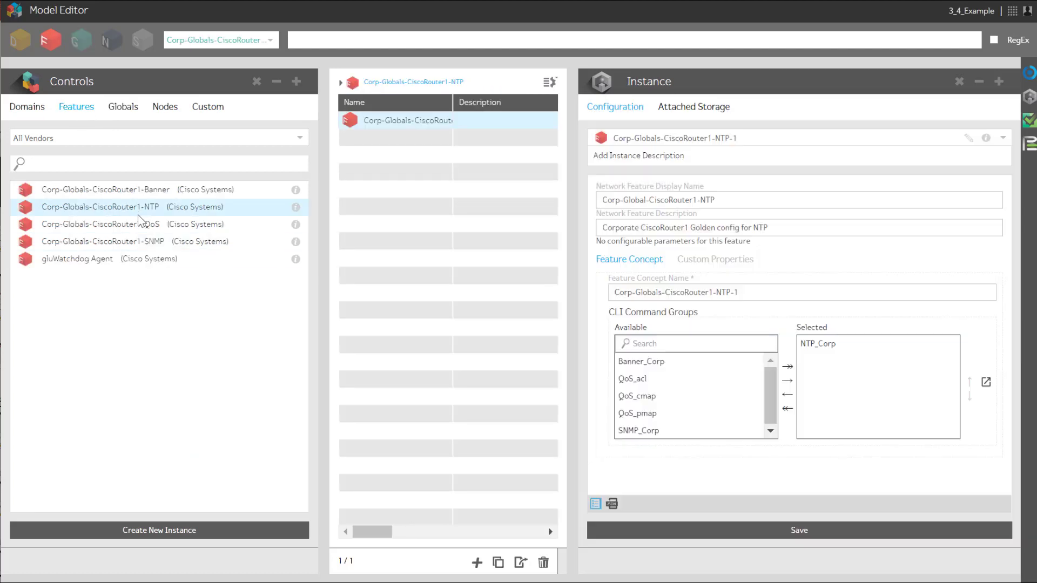
click(144, 192)
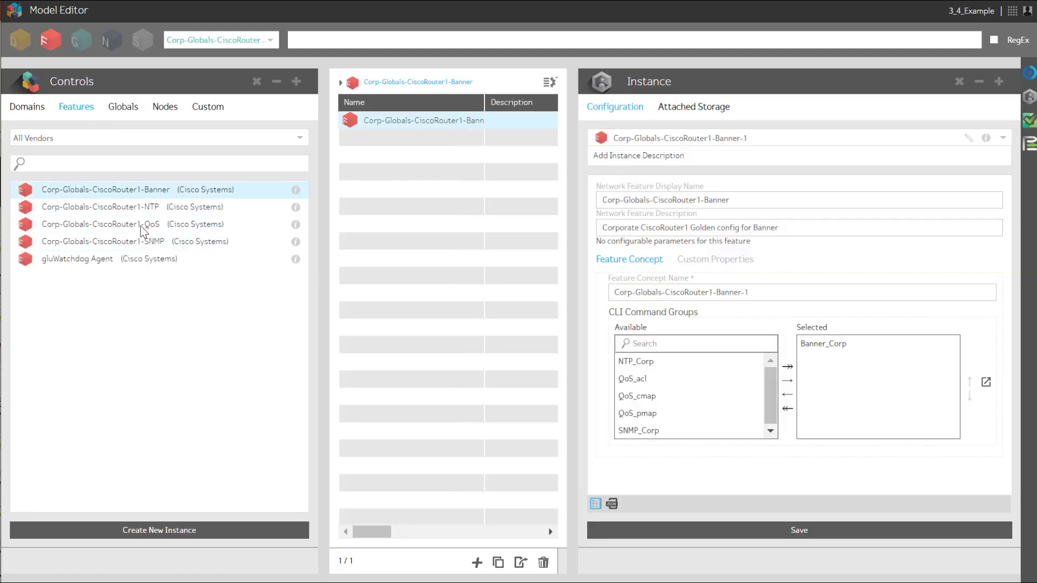
click(142, 225)
click(146, 241)
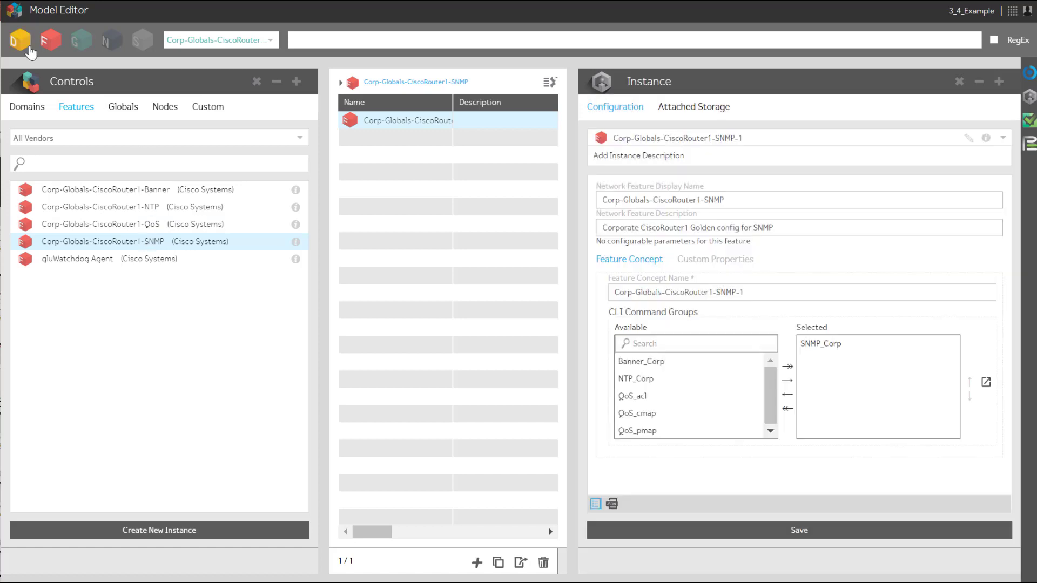
Create an Assembly - IOS Router domain instance and rename it "Corp-GlobalsiosRouterAssembly-1"
click(21, 41)
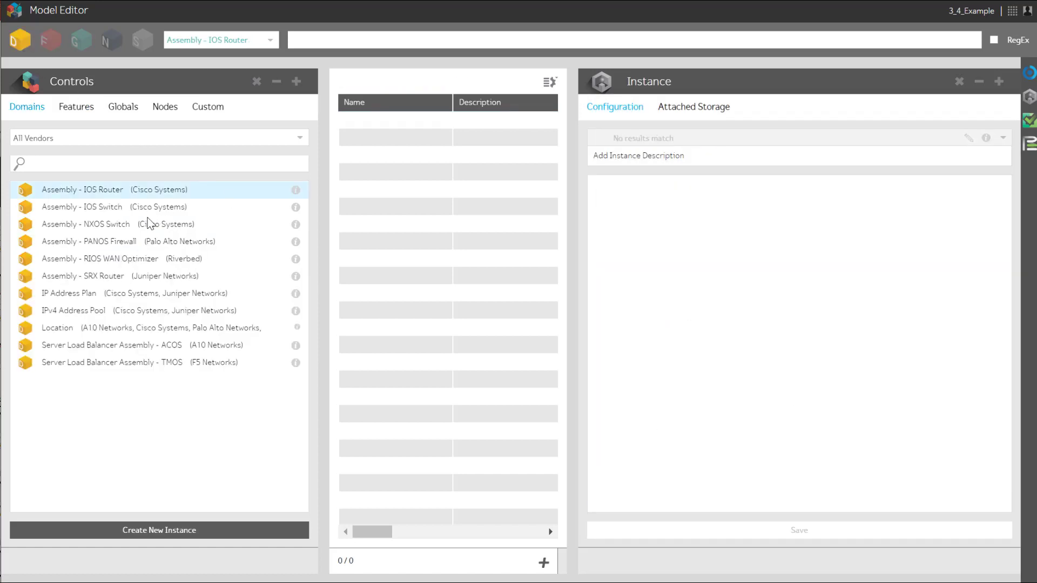
click(241, 530)
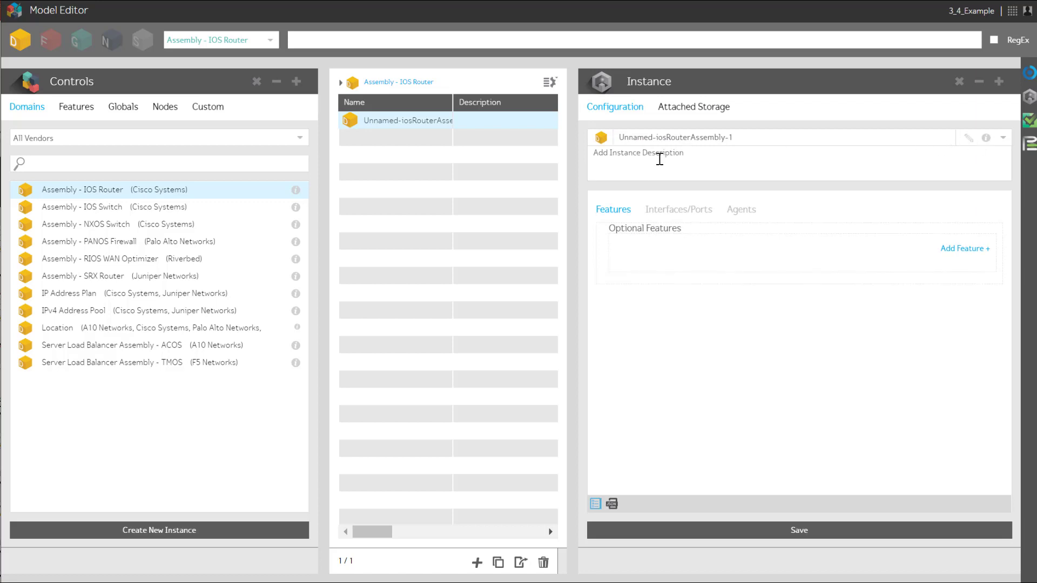
drag(656, 137, 565, 127)
text(Corp-Globals)
Add the Banner and NTP features to the assembly with policies Corp-Globals-CiscoRouter1-Banner-1 and Corp-Globals-CiscoRouter1-NTP-1
click(949, 250)
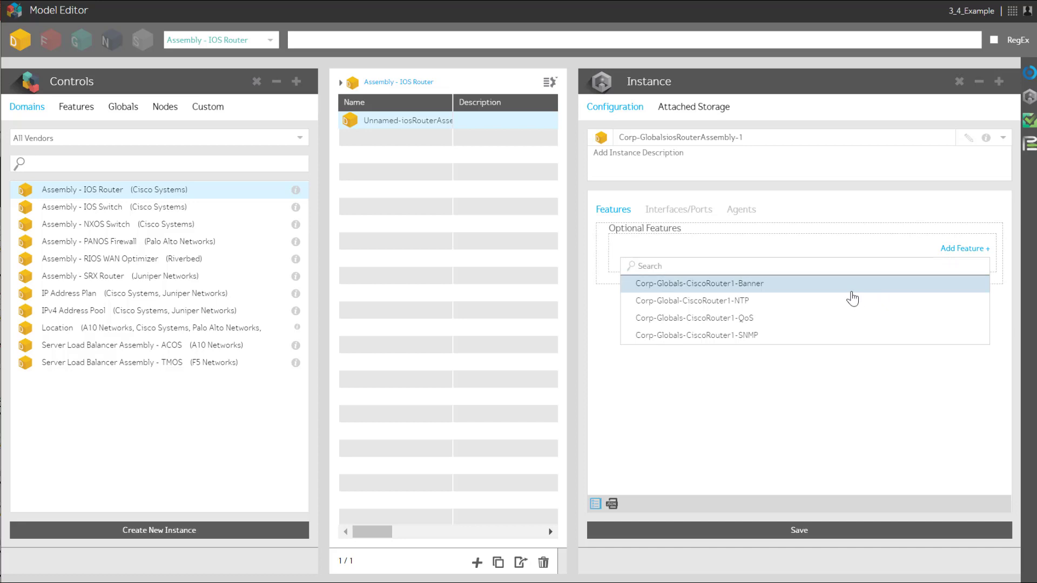
click(851, 294)
click(840, 303)
click(818, 333)
click(956, 253)
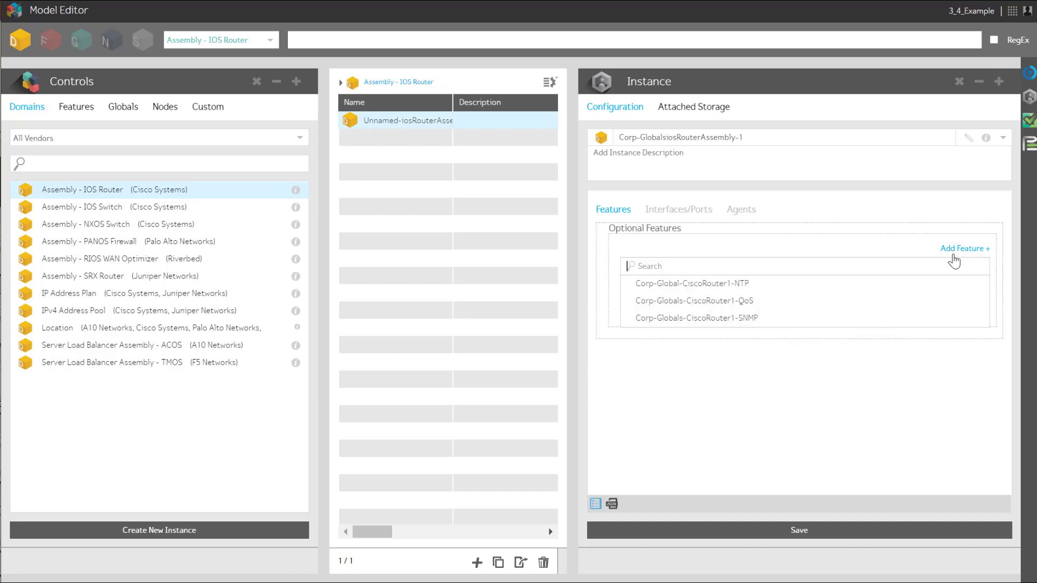
click(761, 290)
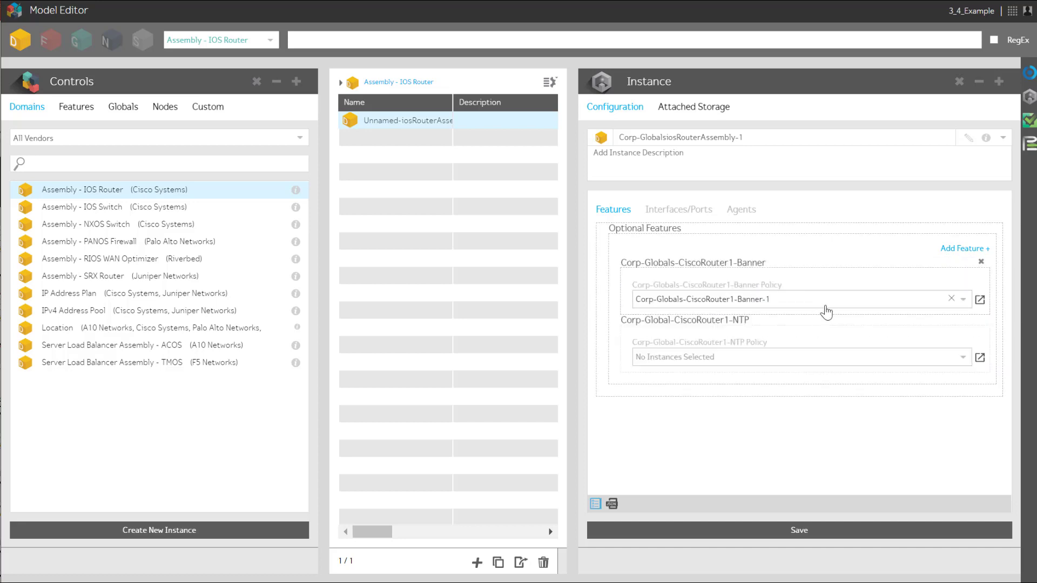
click(809, 359)
click(789, 391)
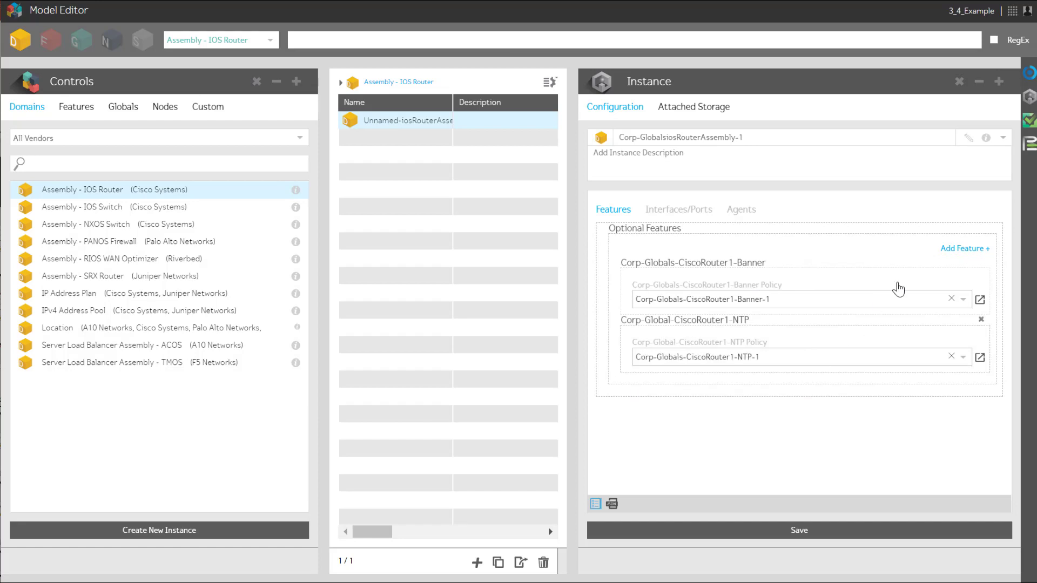
Add the QoS and SNMP features with policies Corp-Globals-CiscoRouter1-QoS-1 and Corp-Globals-CiscoRouter1-SNMP-1, and save the assembly
click(957, 252)
click(762, 292)
click(748, 416)
click(745, 446)
click(958, 251)
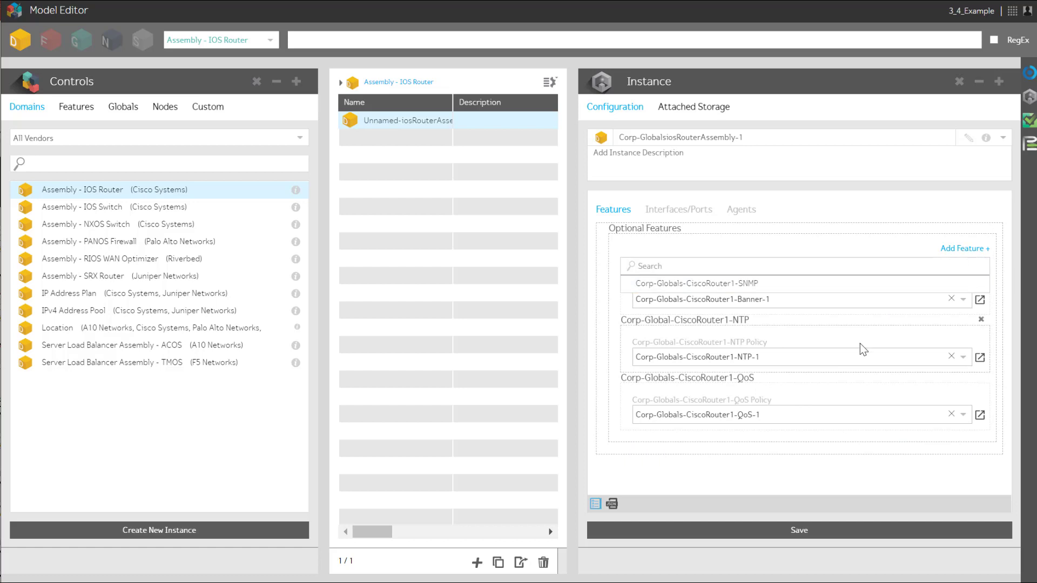
click(737, 284)
click(790, 456)
click(774, 489)
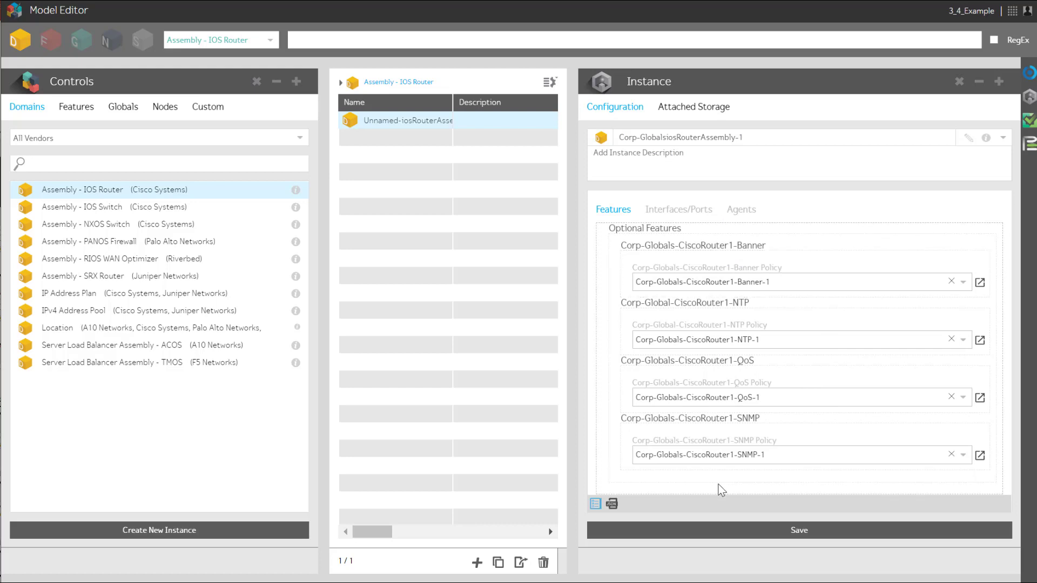
click(852, 535)
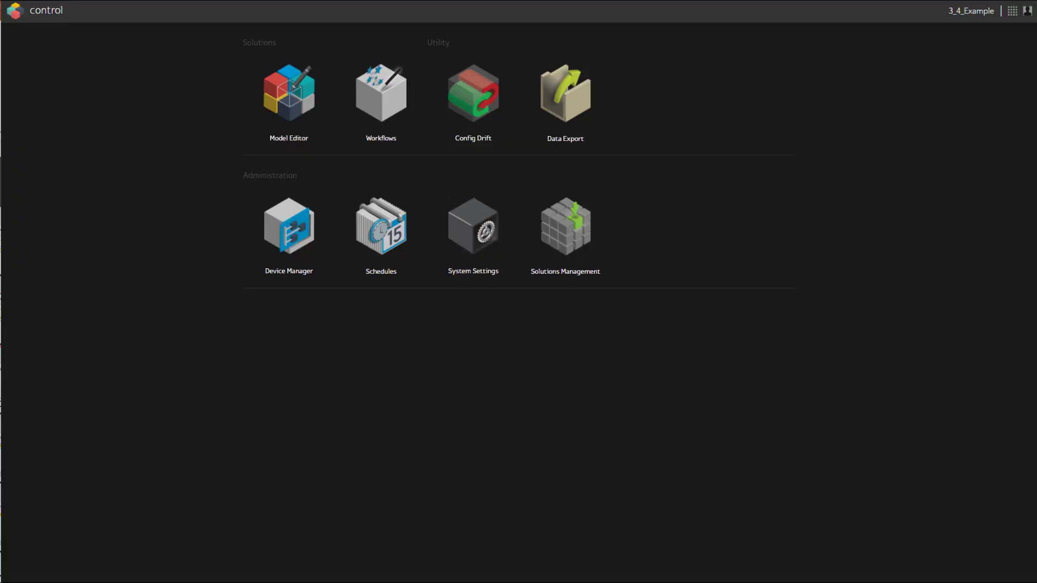
Switch to Workflows and start the CM Feature Deployment Projects workflow, enlarging its work area
click(377, 96)
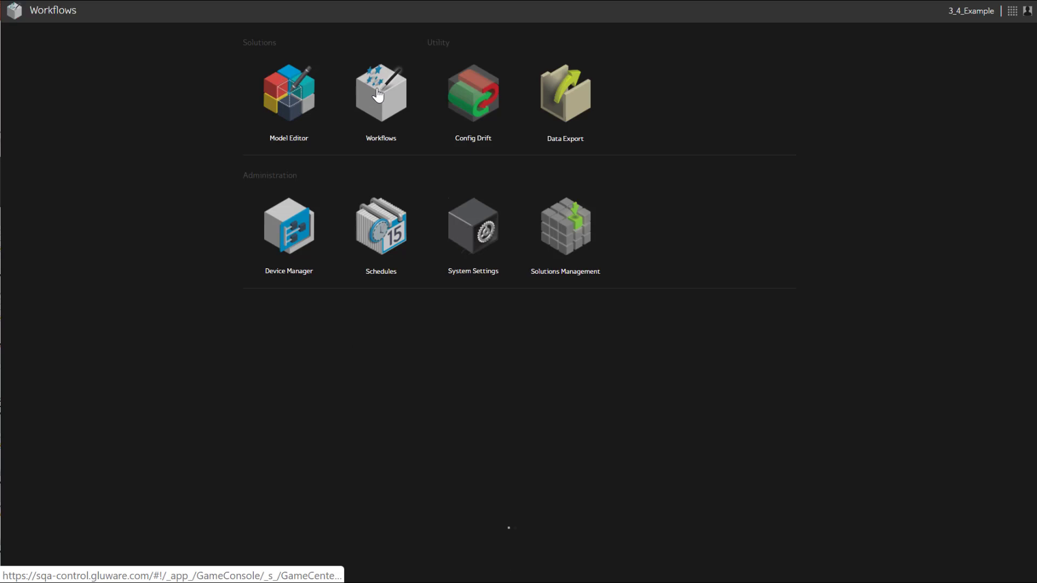
click(92, 430)
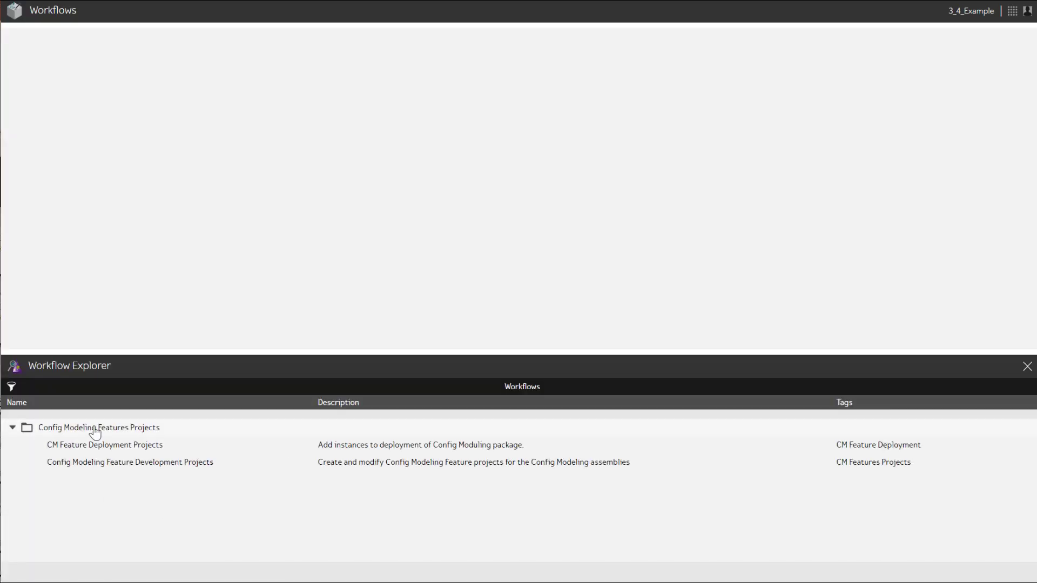
click(162, 447)
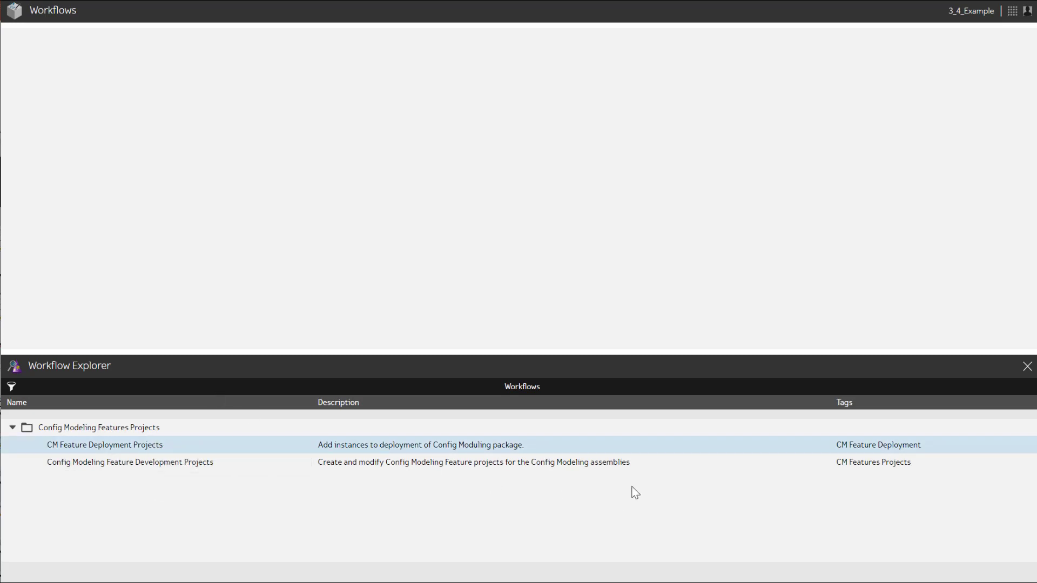
double_click(911, 445)
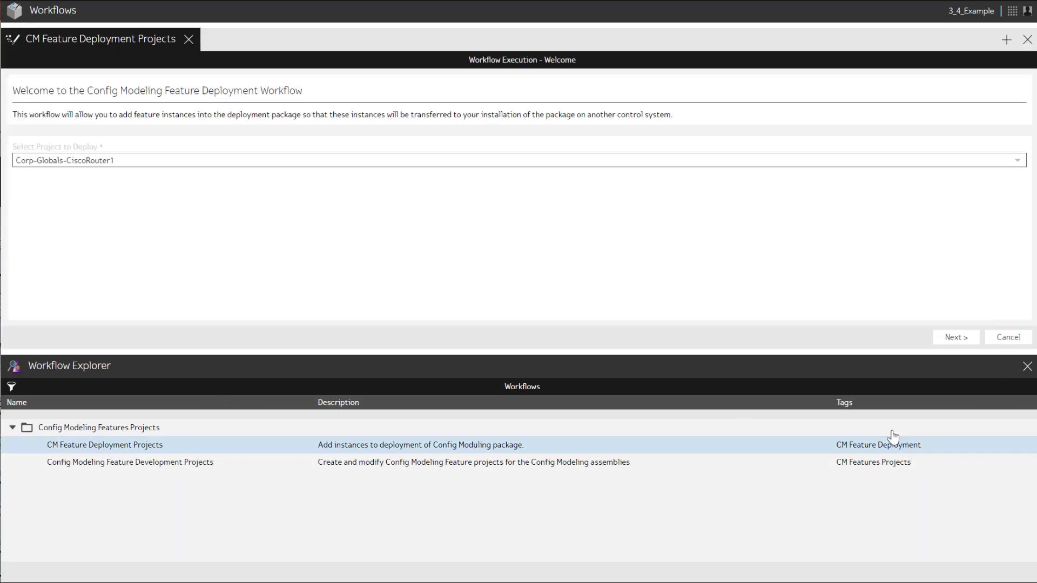
drag(768, 352, 772, 440)
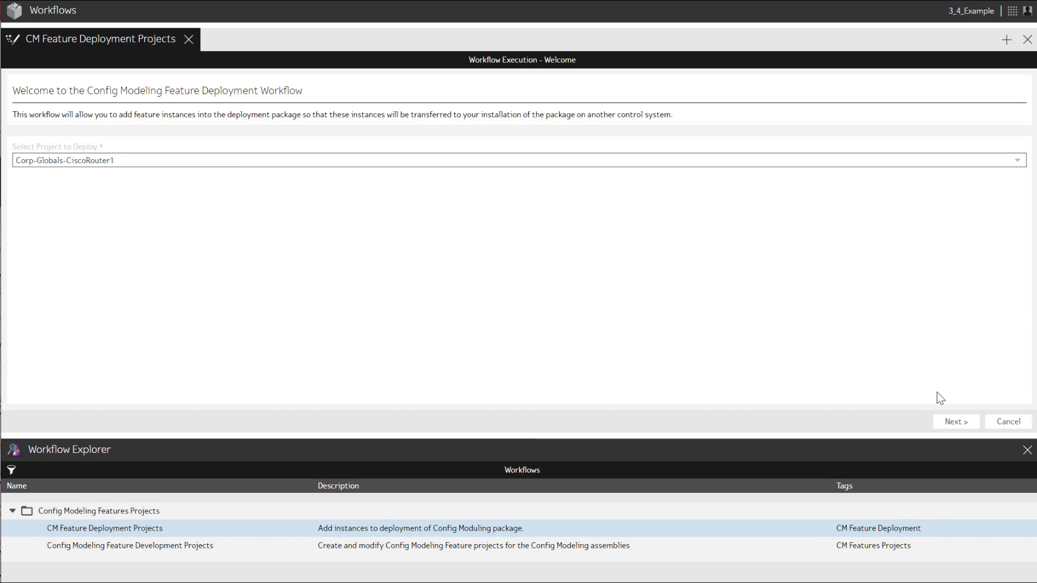
Accept Corp-Globals-CiscoRouter1 as the project to deploy and include all of its Banner, NTP, QoS and SNMP feature instances
click(955, 422)
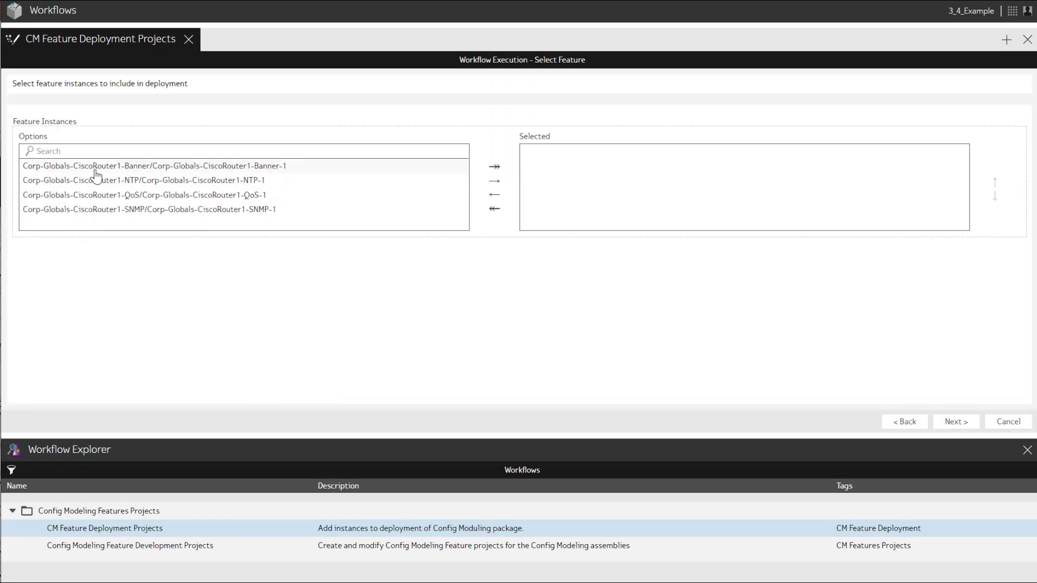
click(495, 167)
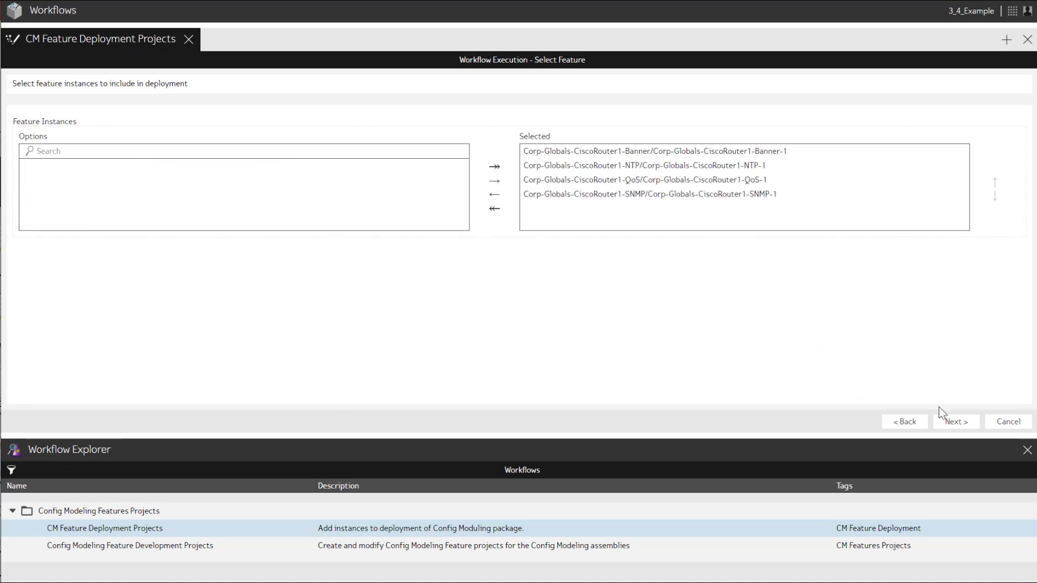
click(965, 425)
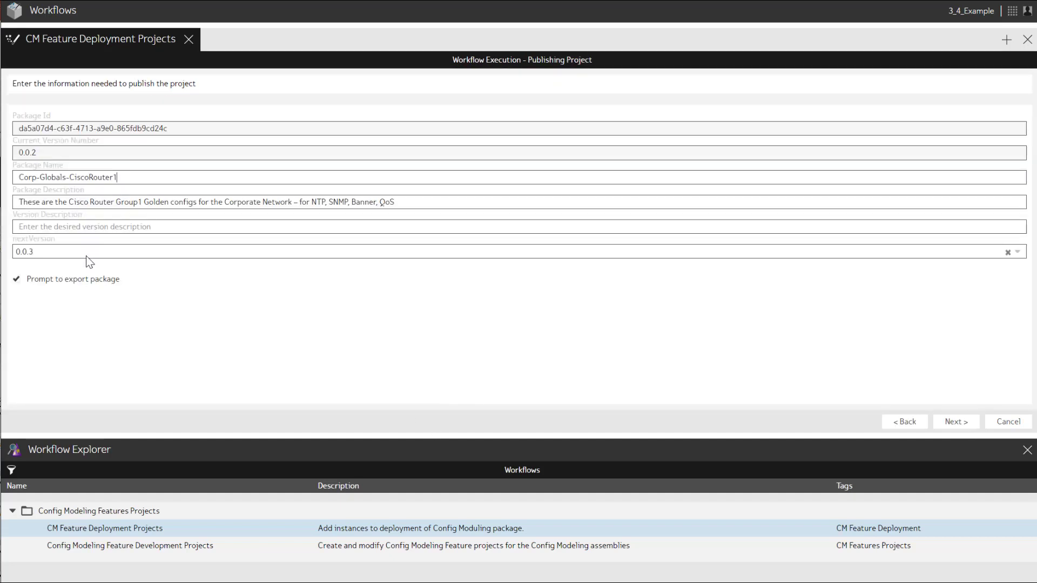
Set the version description to "This is the initial populated features", publish and export the package as version 0.0.3, and finish the workflow
click(93, 227)
text(T)
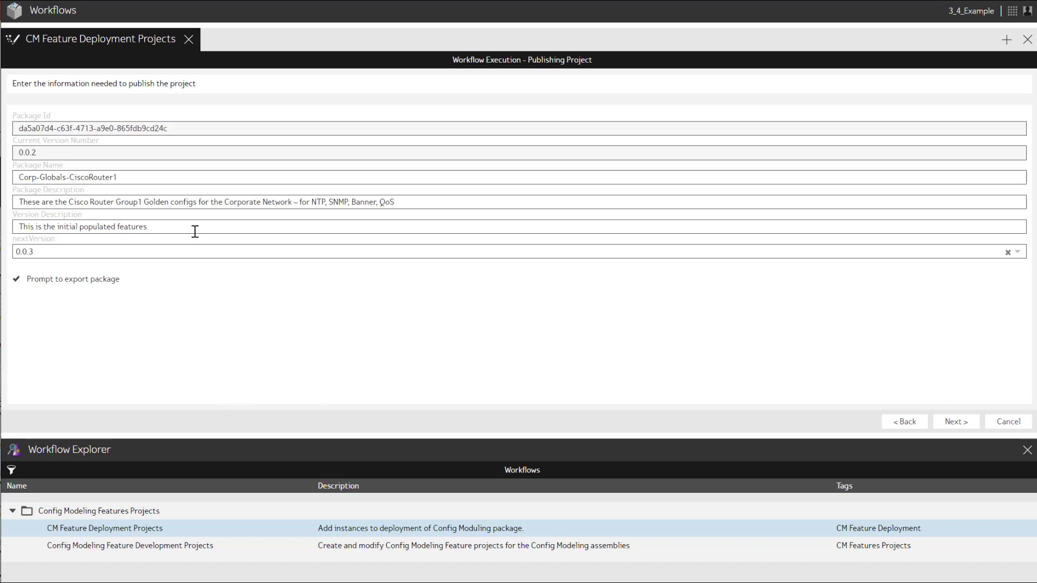
click(952, 428)
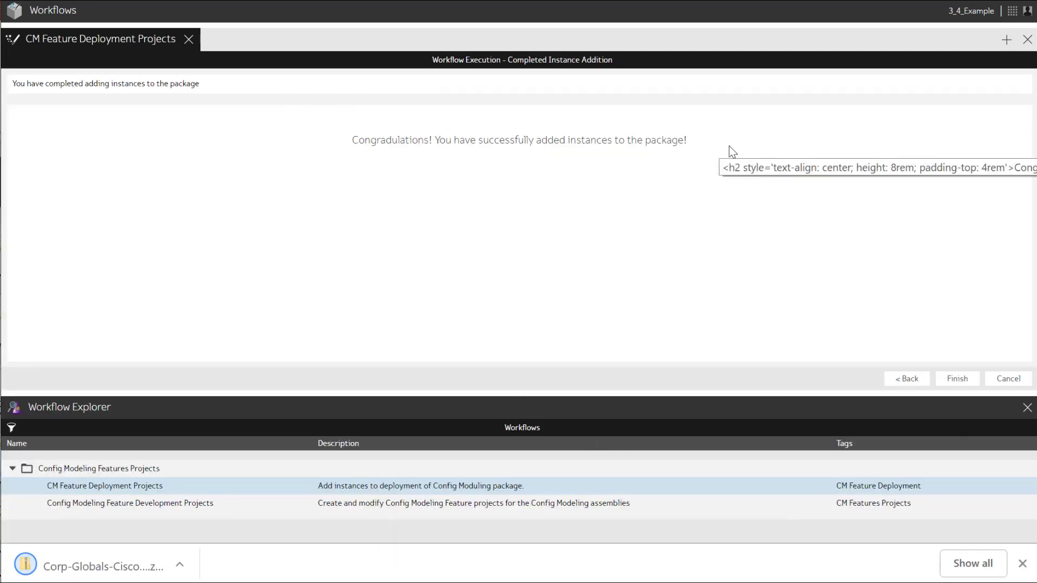
click(957, 385)
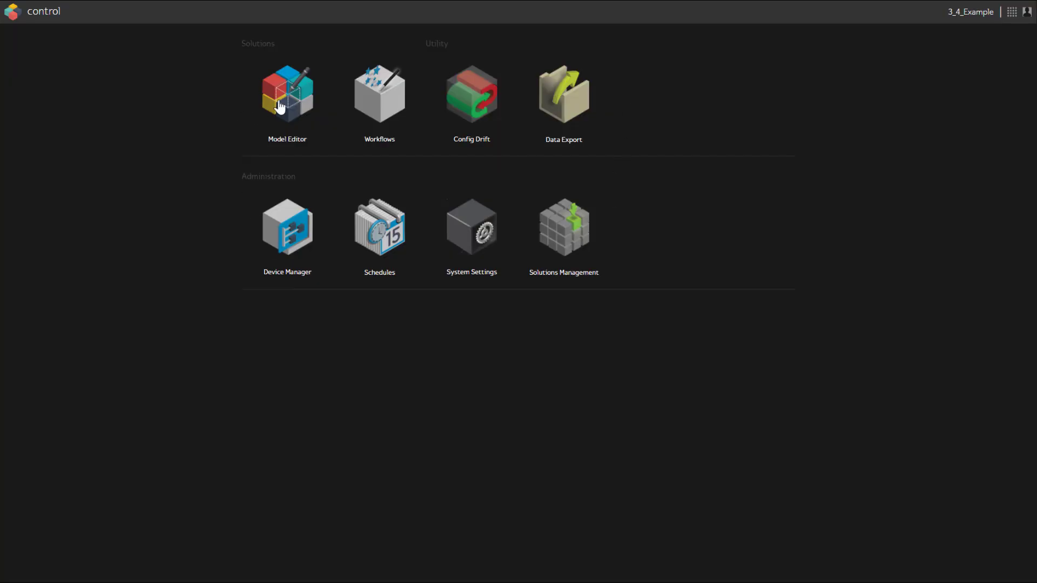
Switch to Model Editor and check the assembly policy associations of the nodes CSRv, iosvRouter3, iosvRouter1 and iosvRouter2
click(286, 102)
double_click(134, 129)
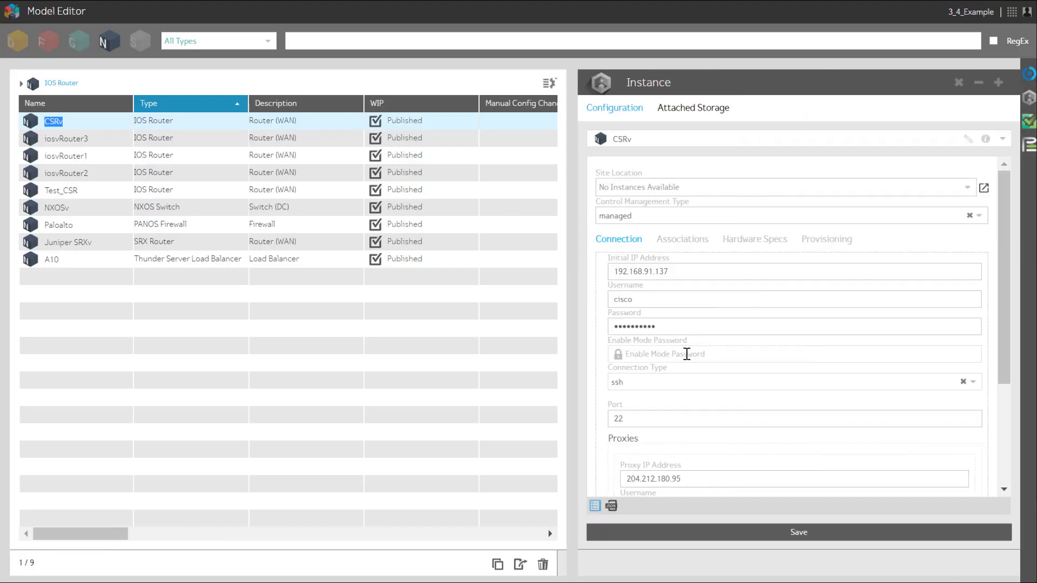
click(683, 239)
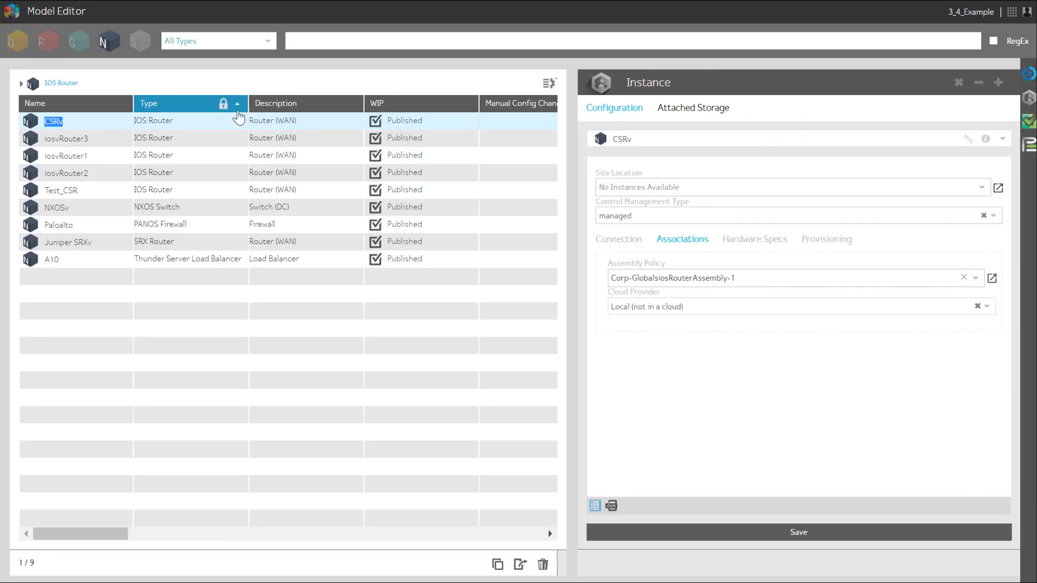
click(146, 139)
click(684, 241)
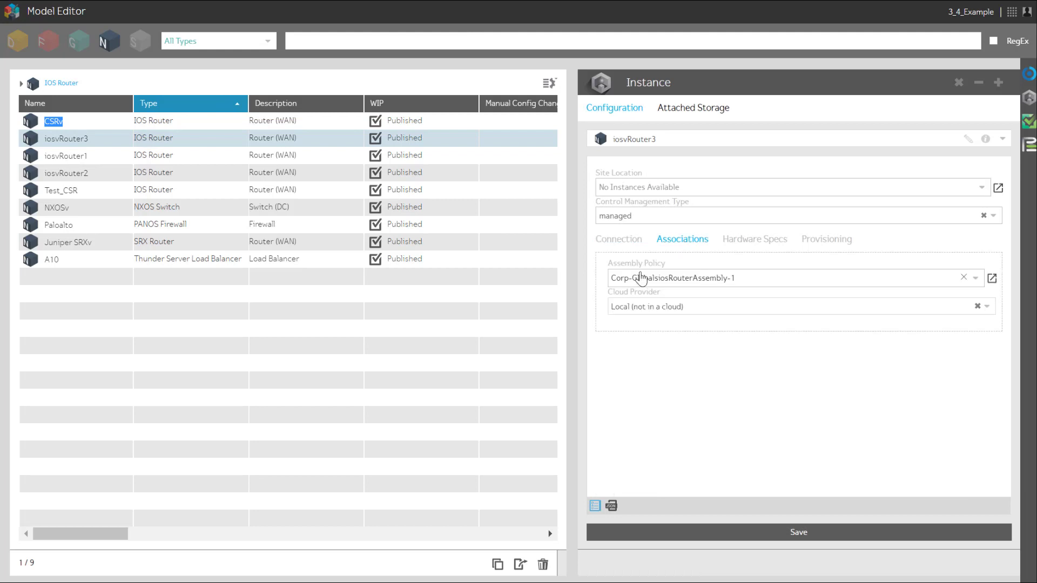
click(85, 158)
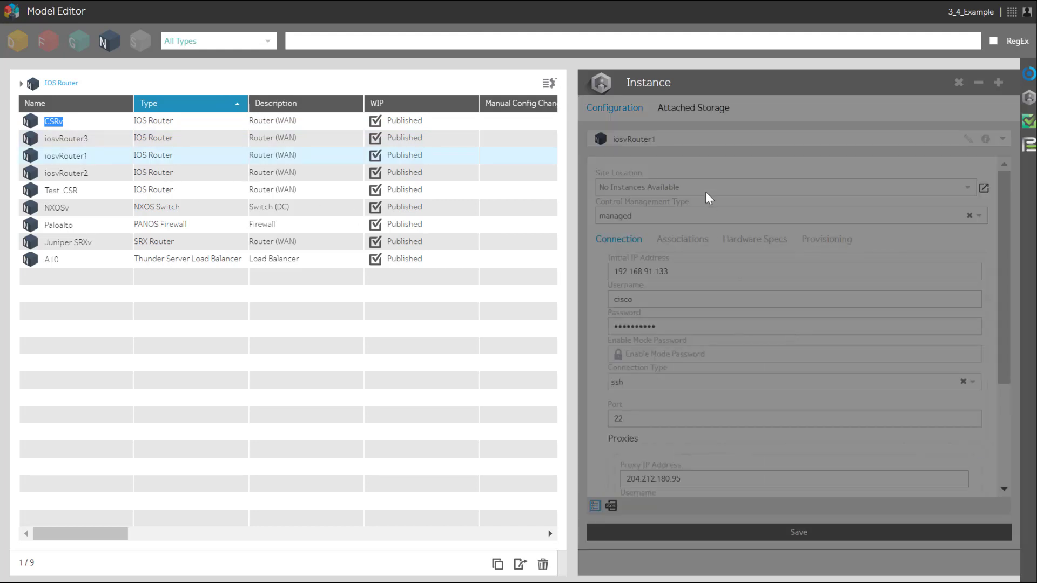
click(683, 240)
click(104, 174)
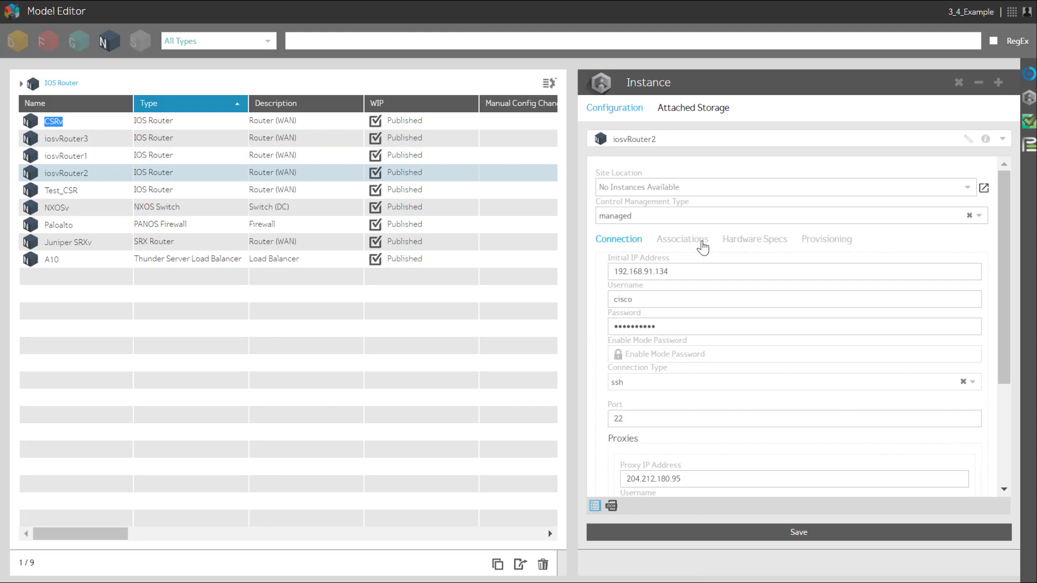
click(702, 243)
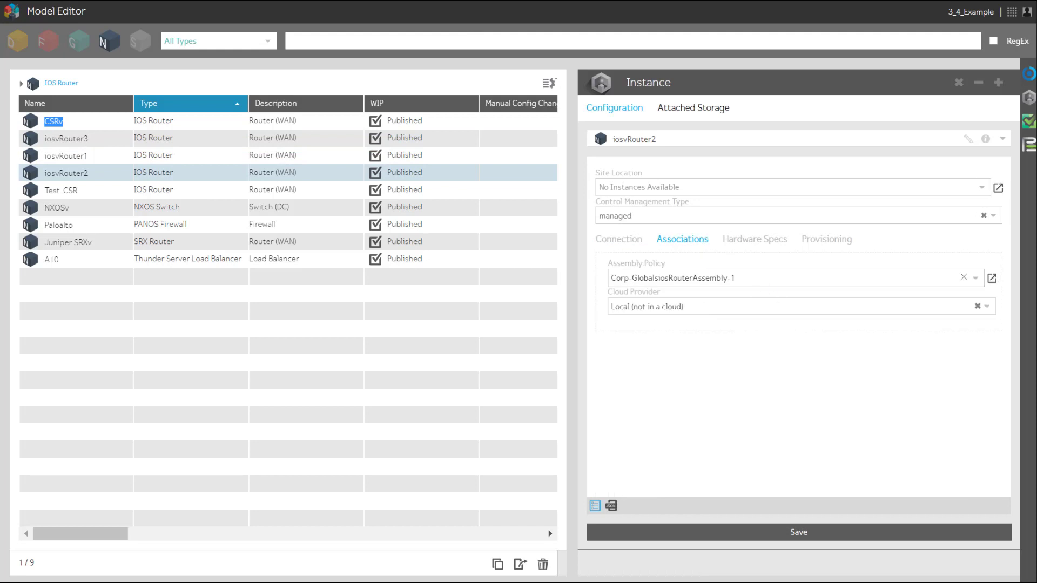
Set up a Preview Features action for the nodes CSRv, iosvRouter3, iosvRouter1 and iosvRouter2, with all four included
click(1028, 122)
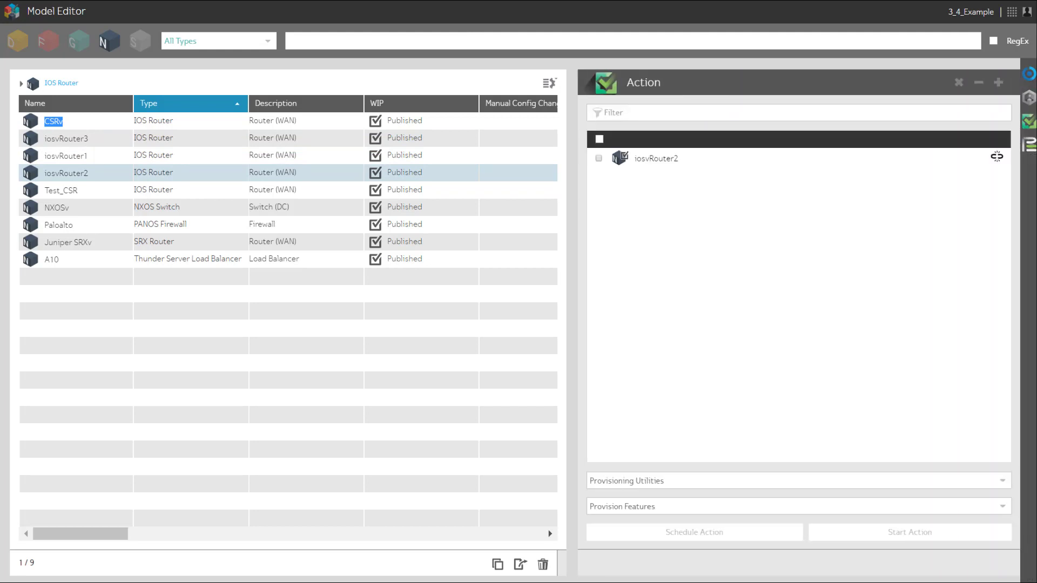
shift+click(72, 127)
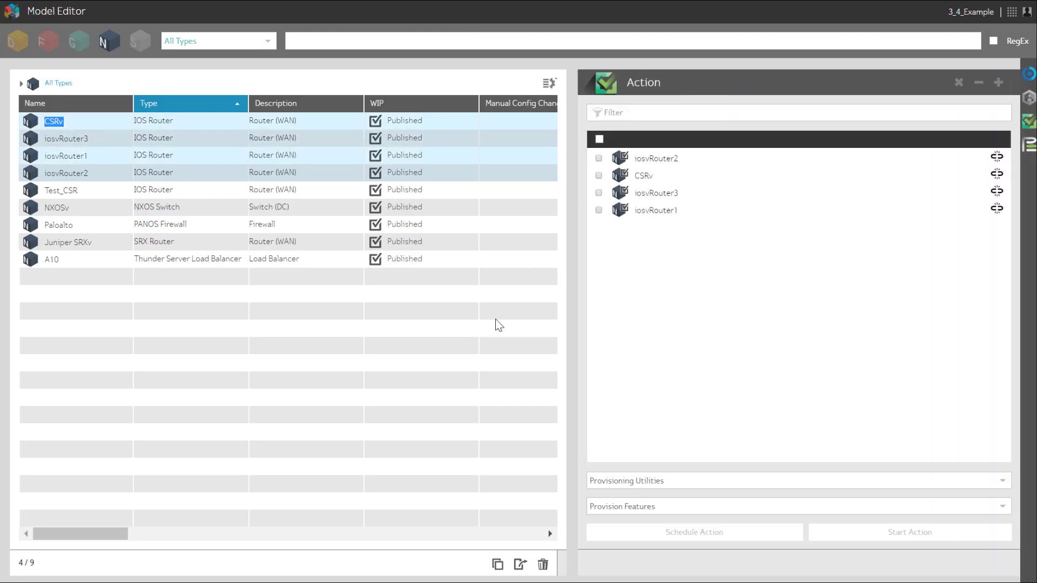
click(681, 508)
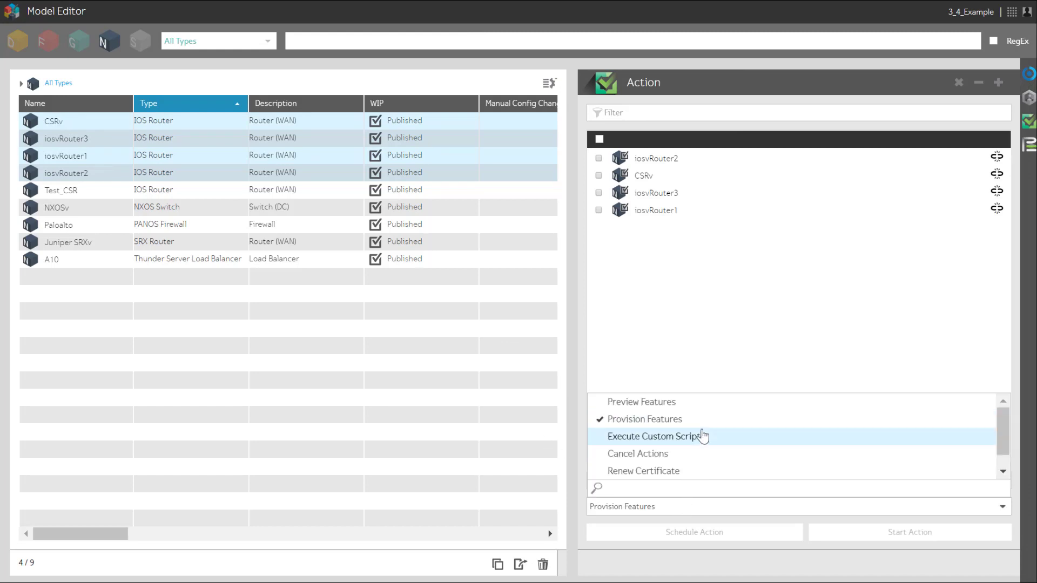
click(721, 403)
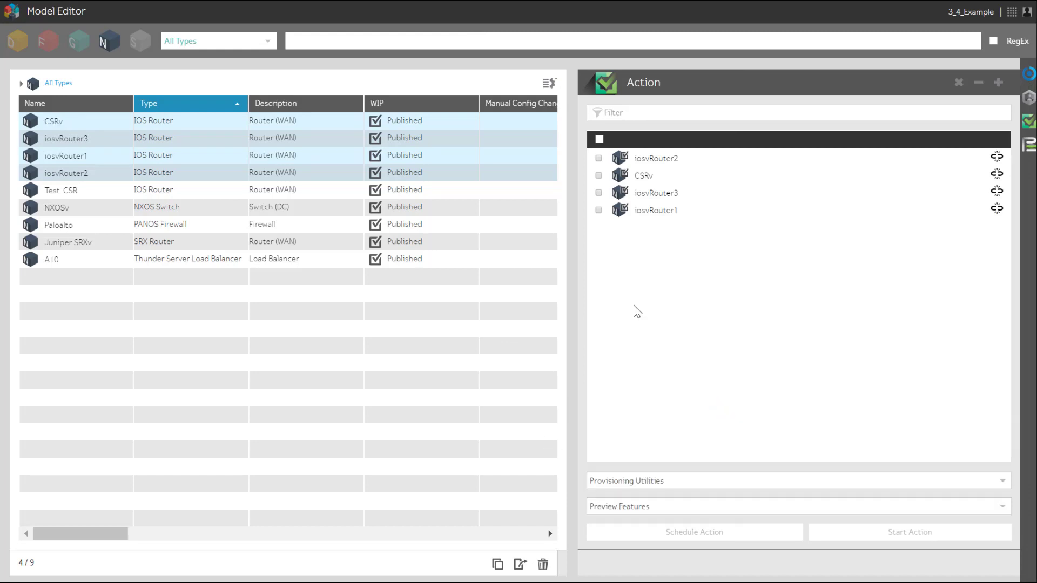
click(599, 140)
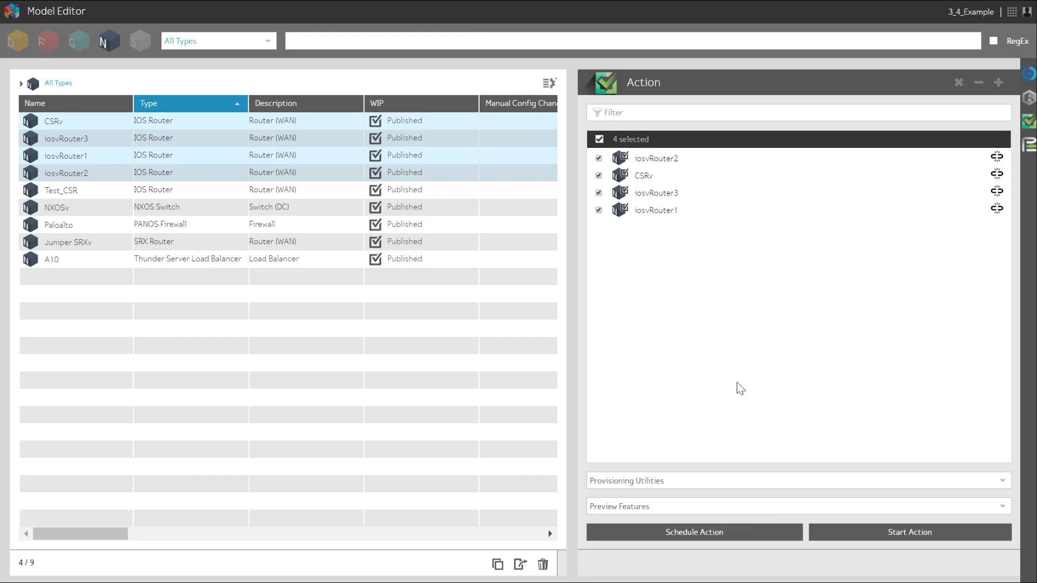
Review the preview type options for the four selected routers, dismiss them, and change the action to Provision Features
click(854, 531)
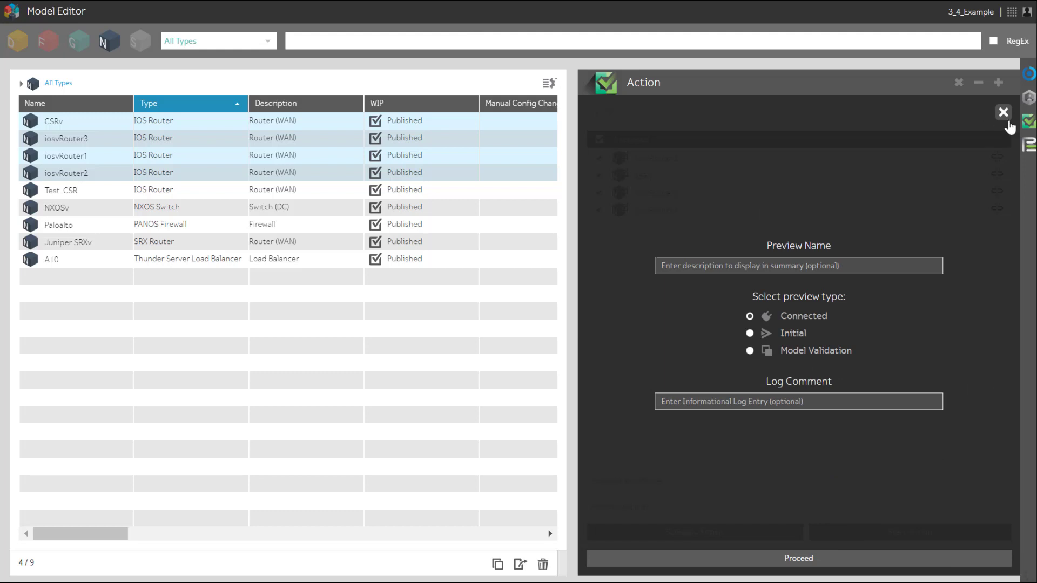
click(1003, 112)
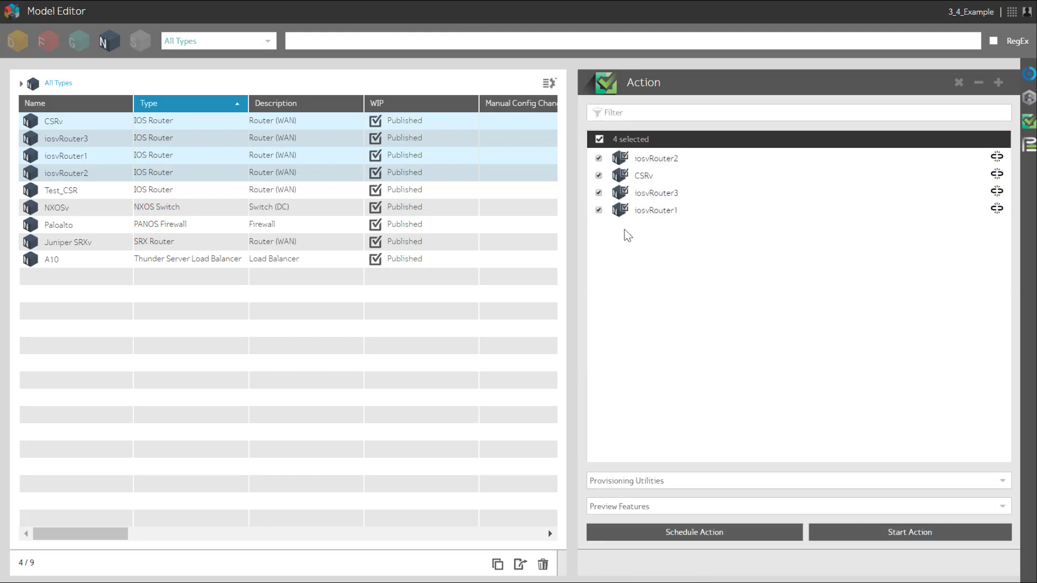
click(731, 506)
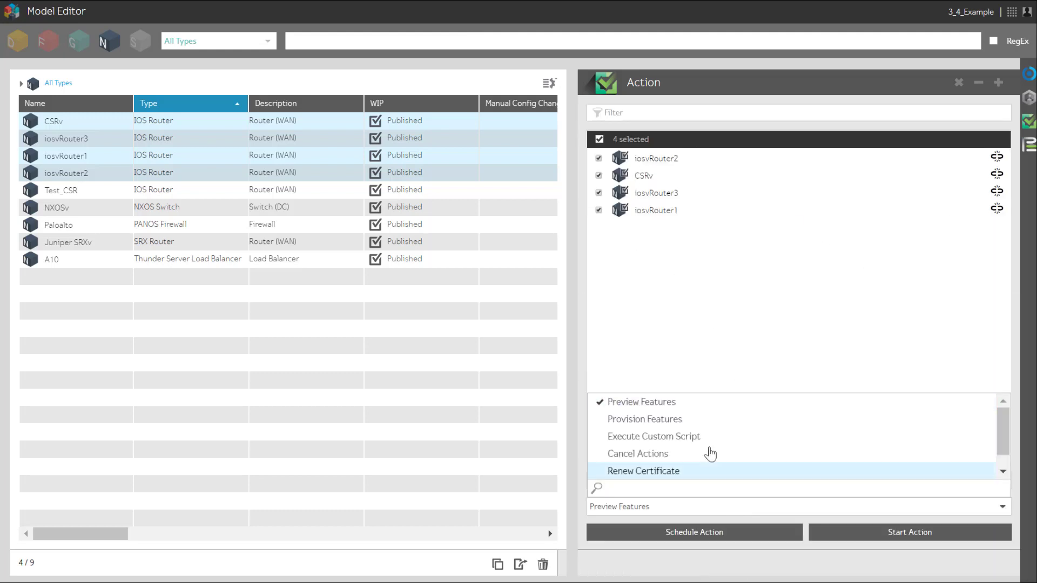
click(694, 420)
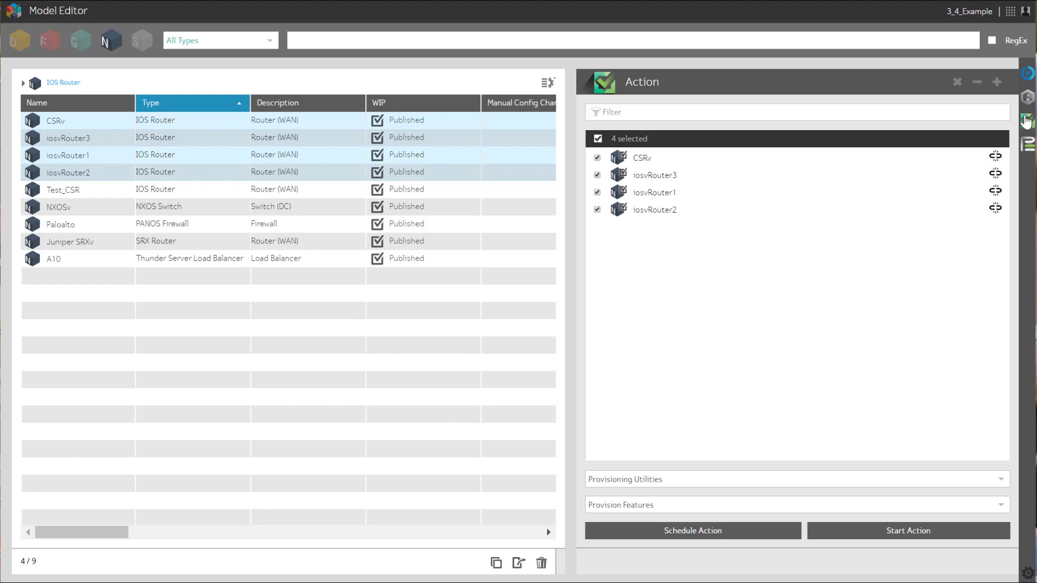
Display the Node Instance Map for CSRv without the Instance details and examine how its assembly, features and CLI command groups are linked
click(1028, 97)
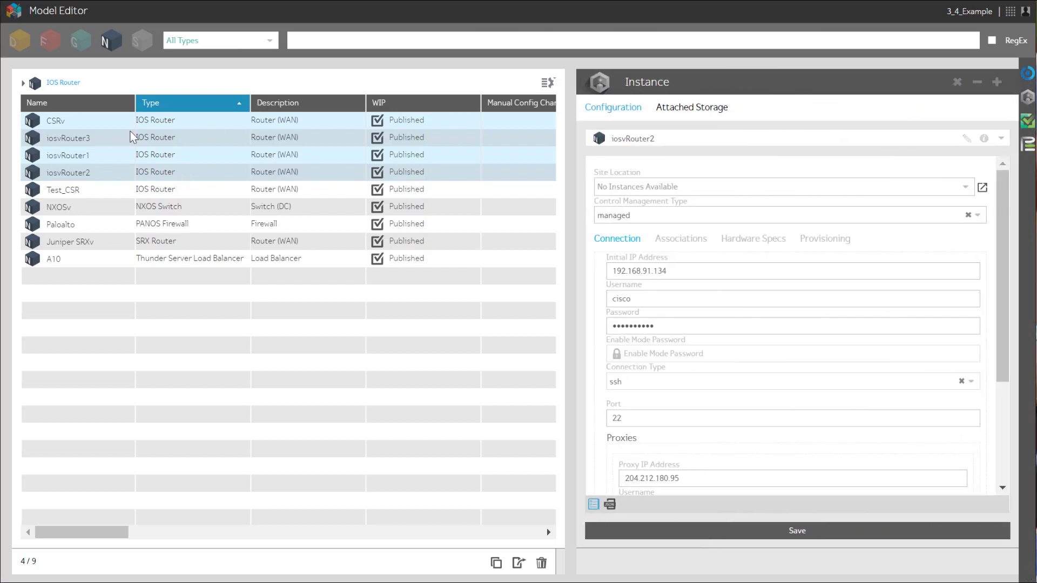
click(104, 122)
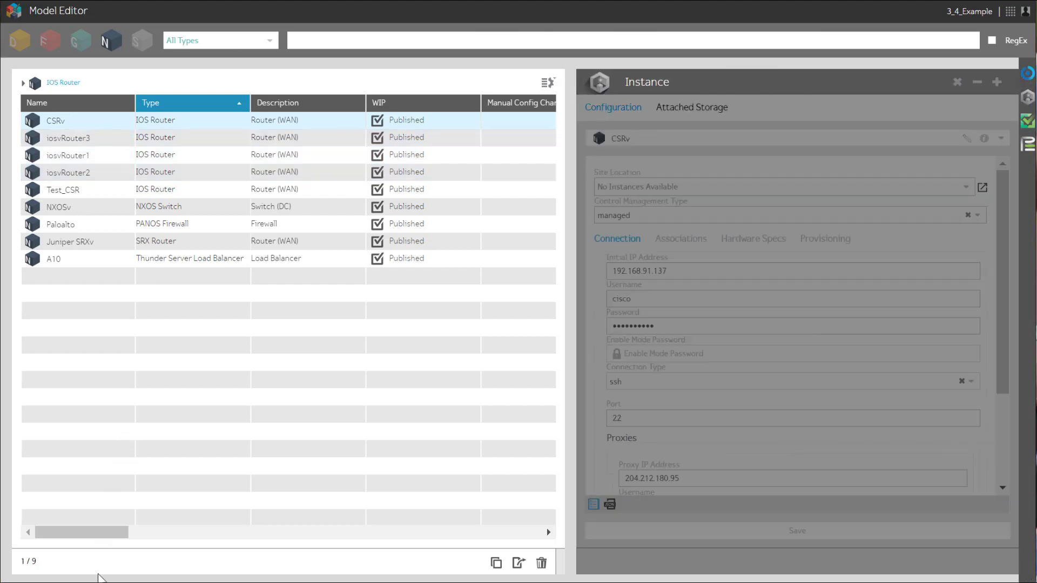
mouse_move(52, 577)
click(90, 572)
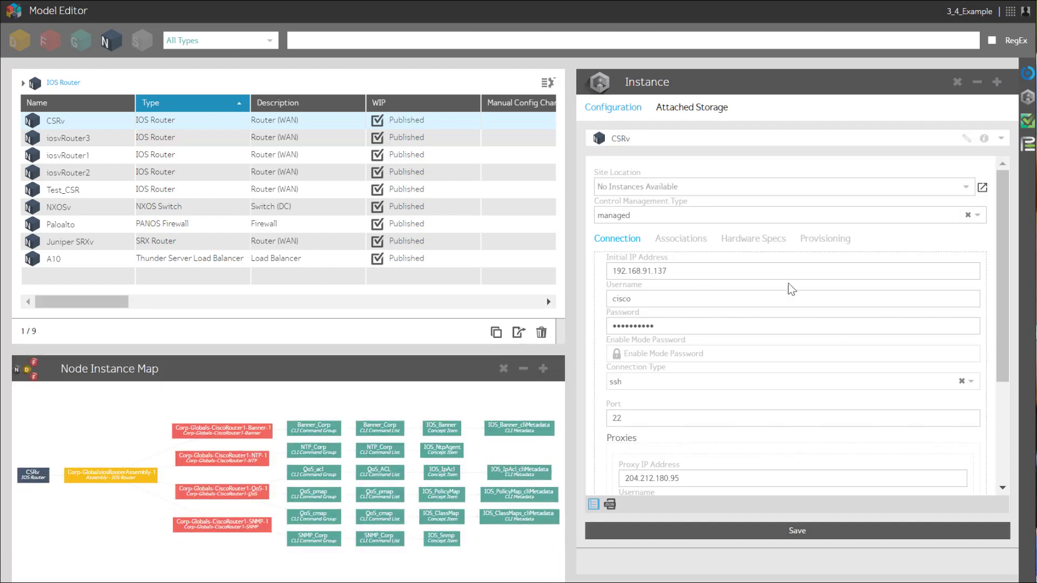
click(958, 81)
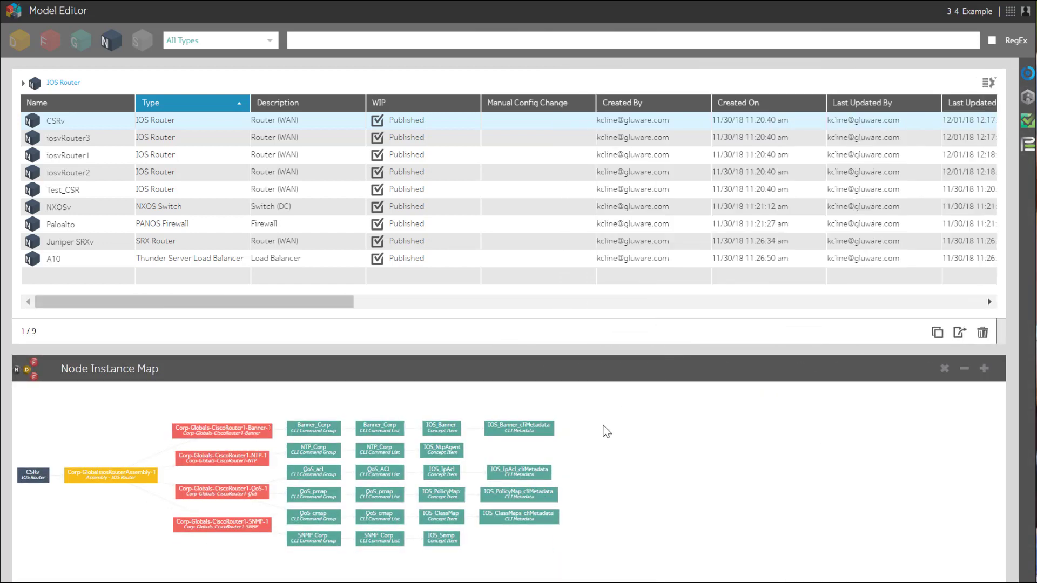
scroll(586, 436, up, 2)
drag(407, 455, 699, 475)
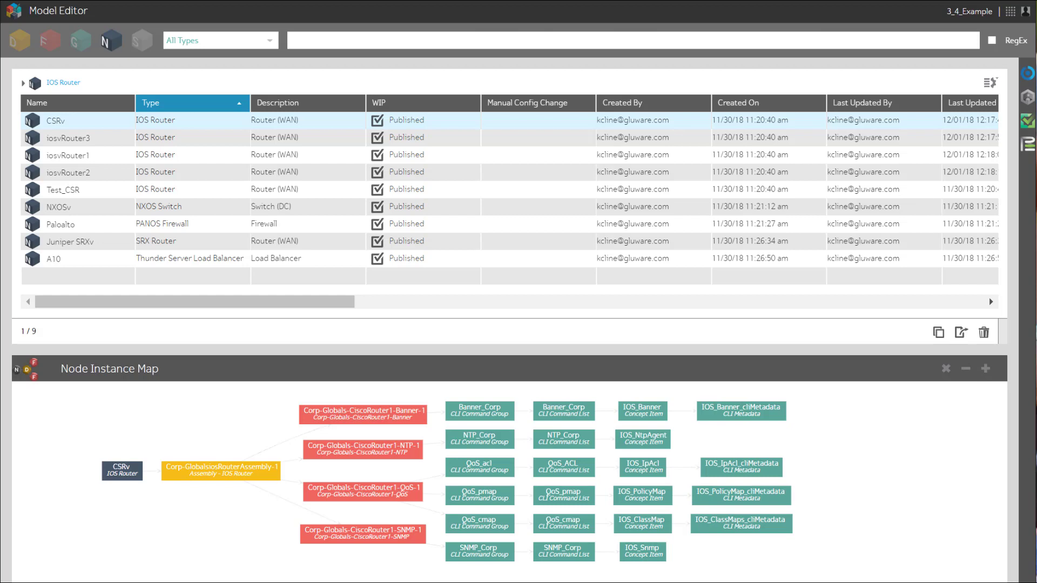